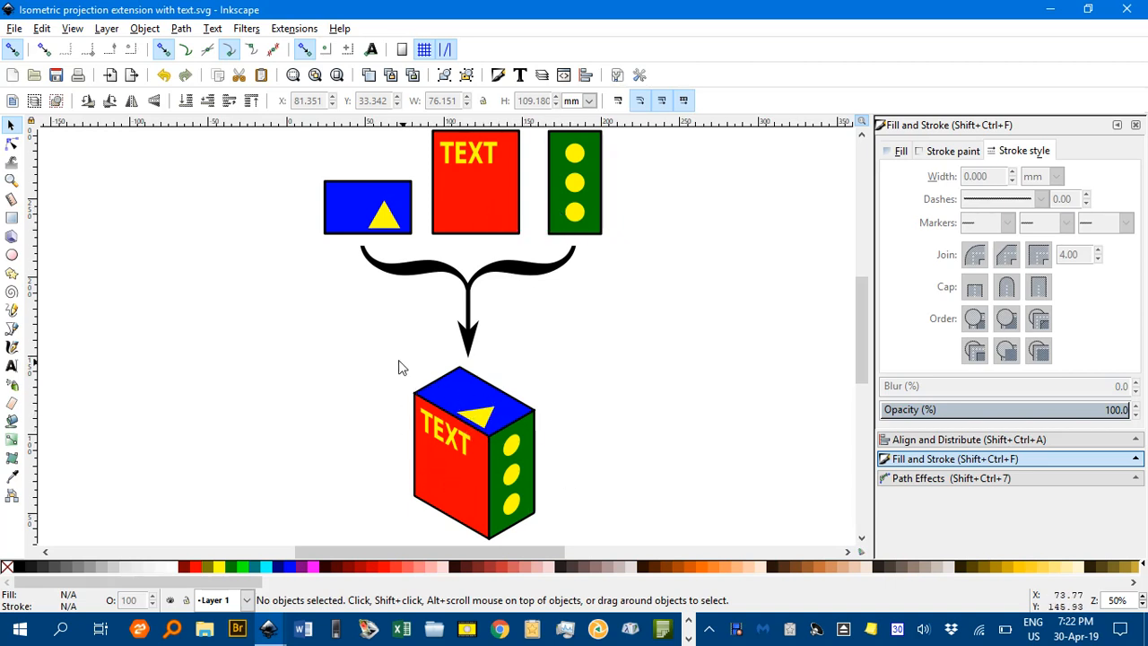
Examine the example drawings of flat faces and the isometric boxes assembled from them
left_click_drag(283, 355, 700, 367)
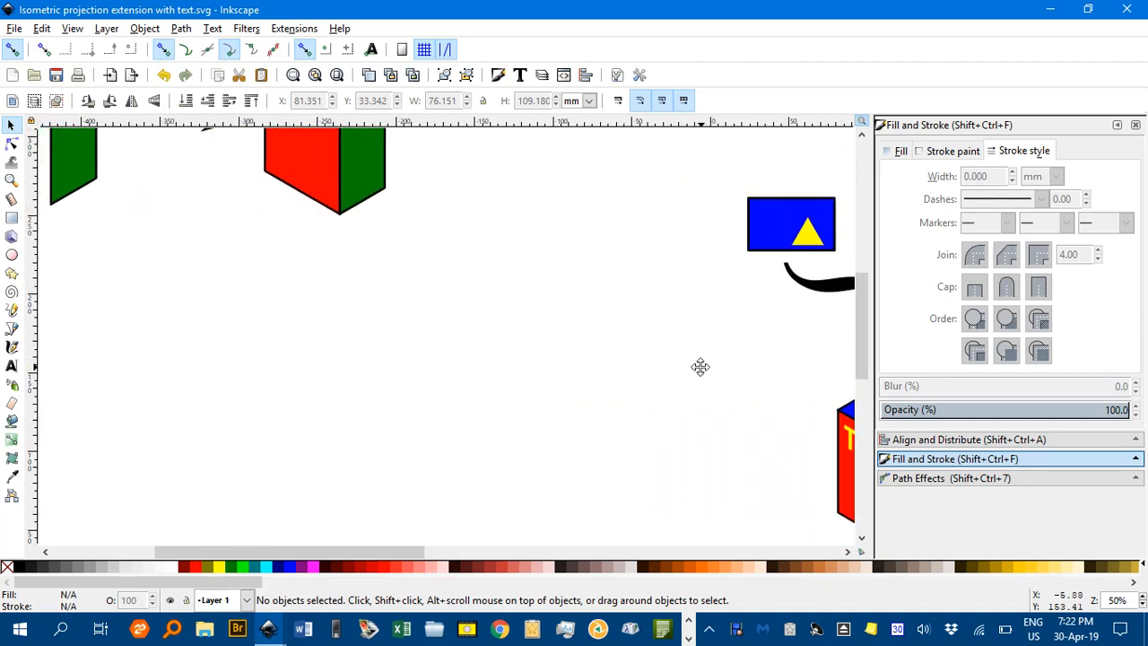
left_click_drag(326, 292, 579, 482)
left_click_drag(504, 338, 569, 487)
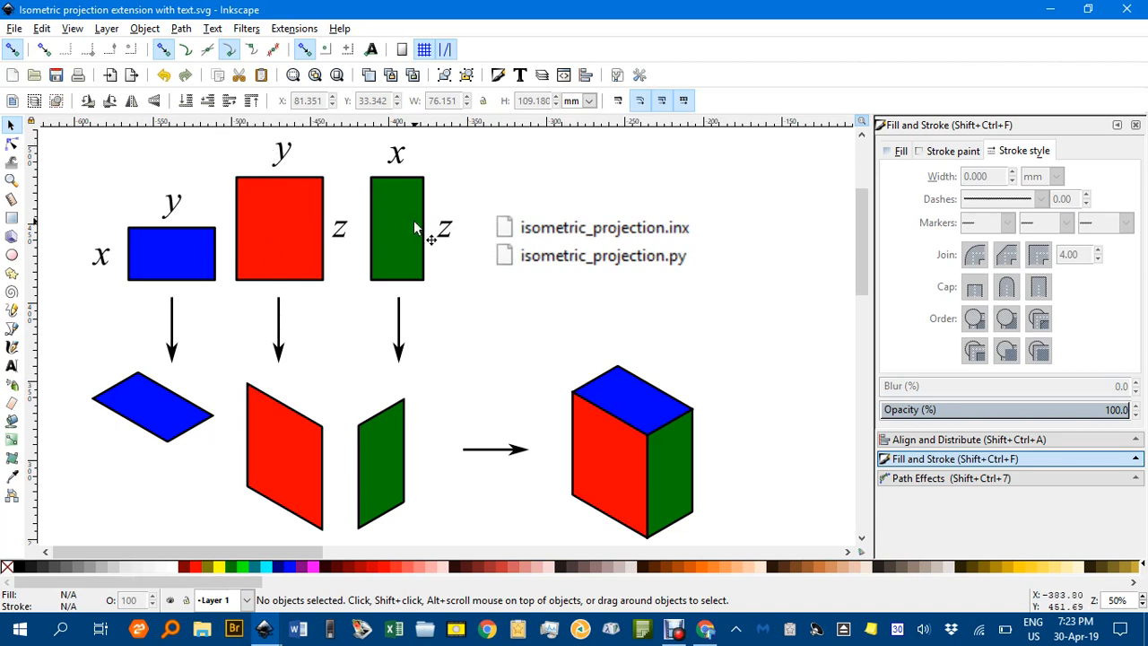
Delete the existing green and yellow isometric box to clear an empty work area
left_click_drag(723, 343, 330, 340)
mouse_move(603, 343)
left_mouse_down()
mouse_move(366, 226)
mouse_move(327, 225)
left_mouse_up()
left_click_drag(520, 290, 438, 210)
left_click_drag(599, 257, 363, 115)
left_click_drag(581, 238, 180, 242)
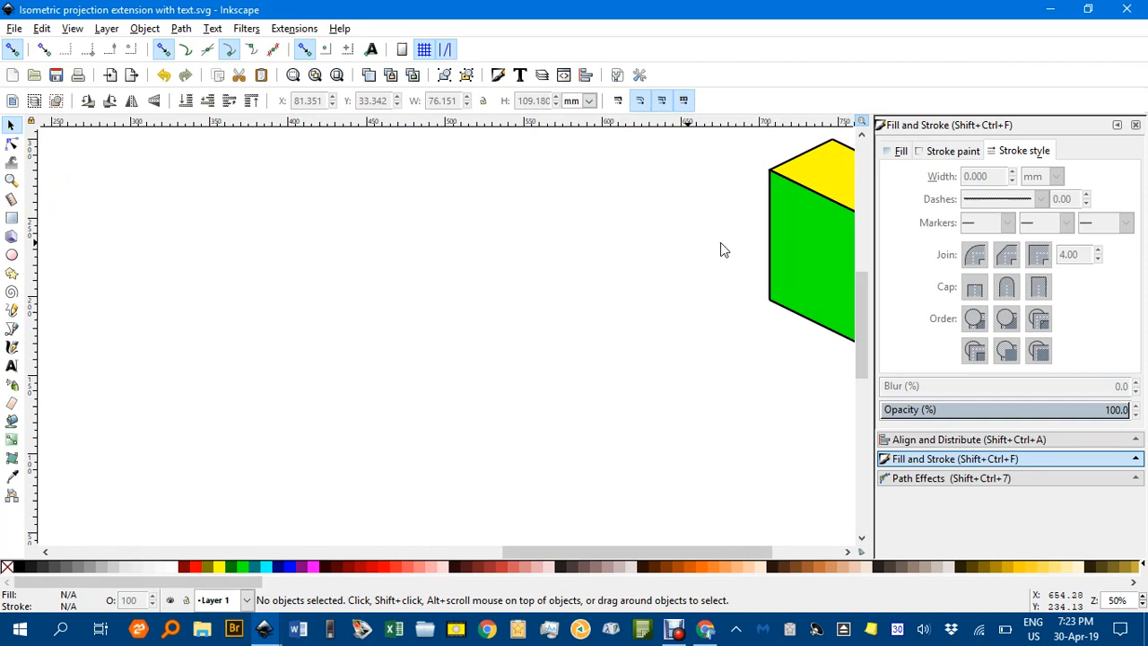
left_click(807, 251)
key("Delete")
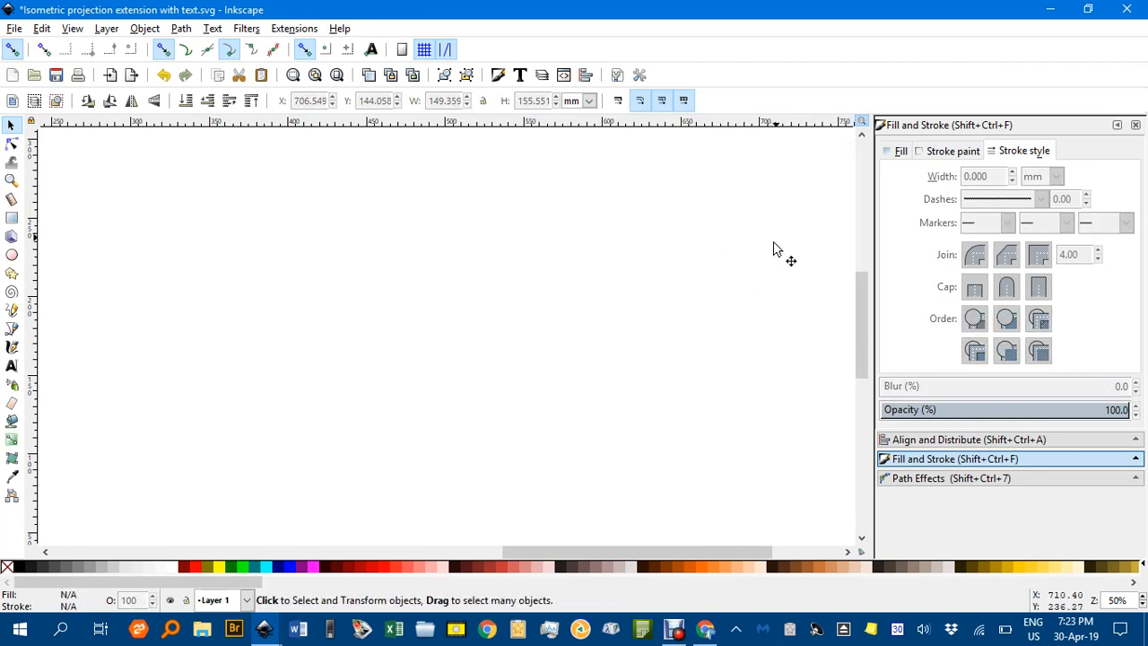
Draw a rectangle about 80.7 mm wide and 51.9 mm high in the empty area and fill it magenta
left_click(12, 220)
left_click_drag(185, 267, 312, 349)
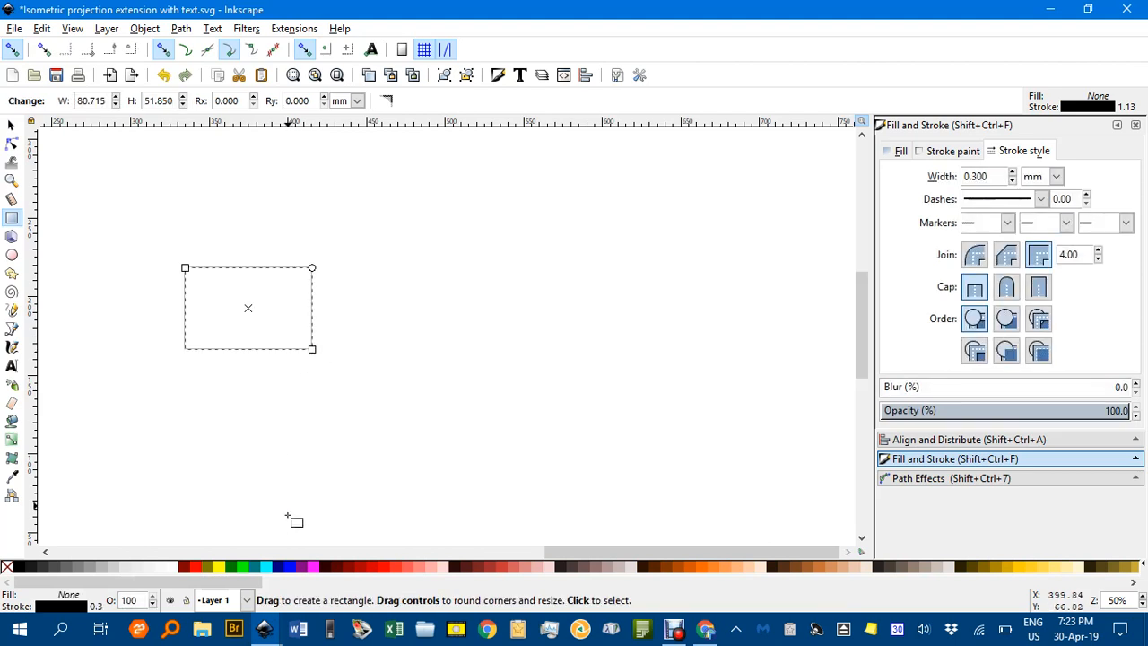
left_click(314, 568)
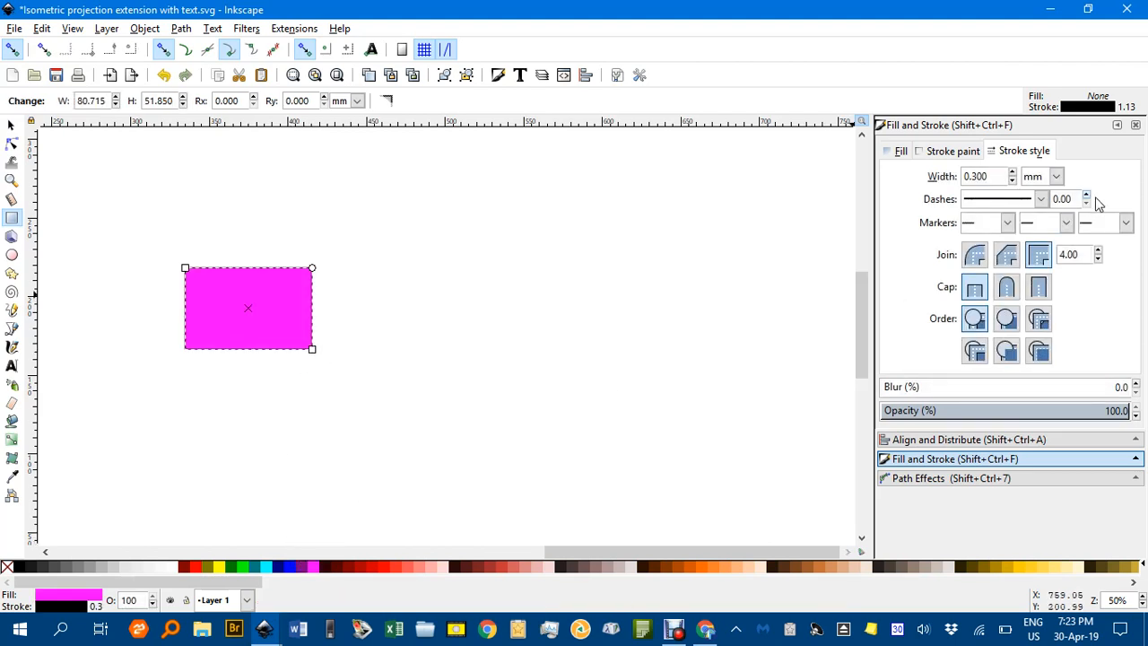
Set the magenta rectangle's stroke width to 1.5 mm
left_click(1014, 172)
left_click(1014, 173)
left_click(1019, 172)
left_click(1018, 172)
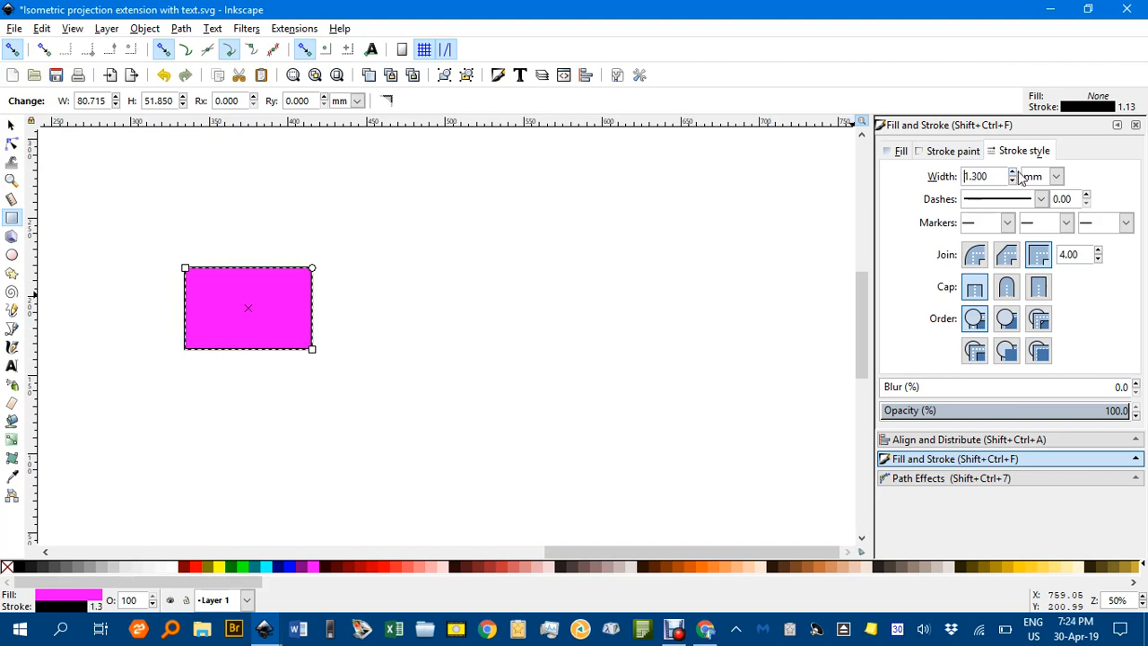
left_click(1014, 172)
left_click(1014, 172)
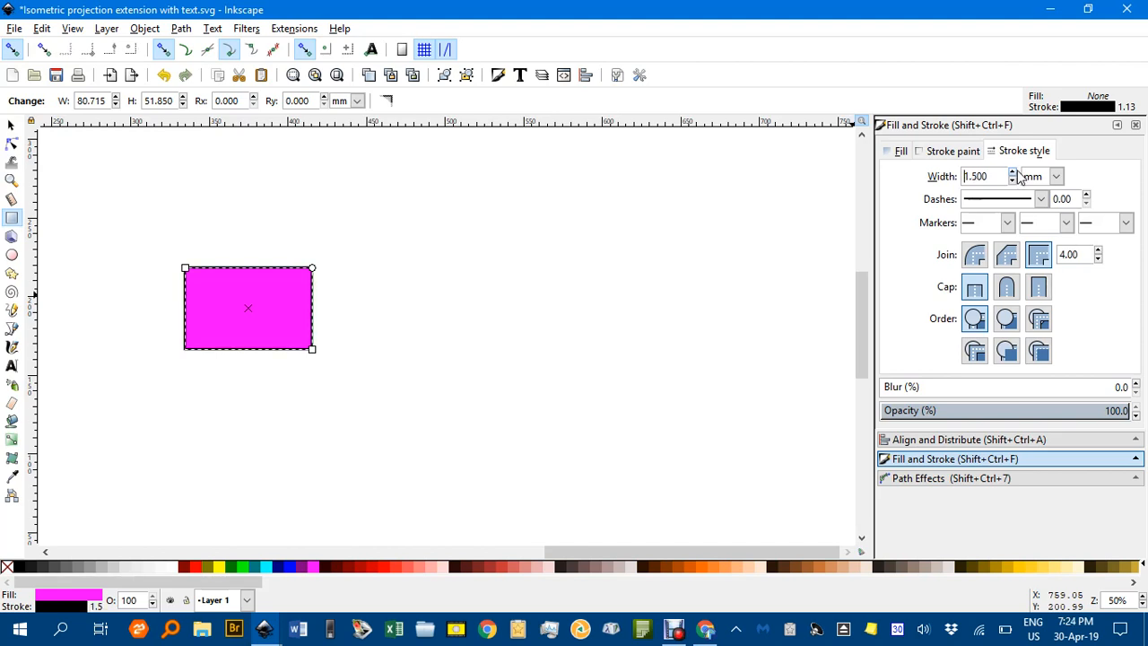
Duplicate the rectangle to its right and stretch the copy about 97.3 mm tall, then duplicate that one rightward and narrow it to about 54 mm
left_click(11, 125)
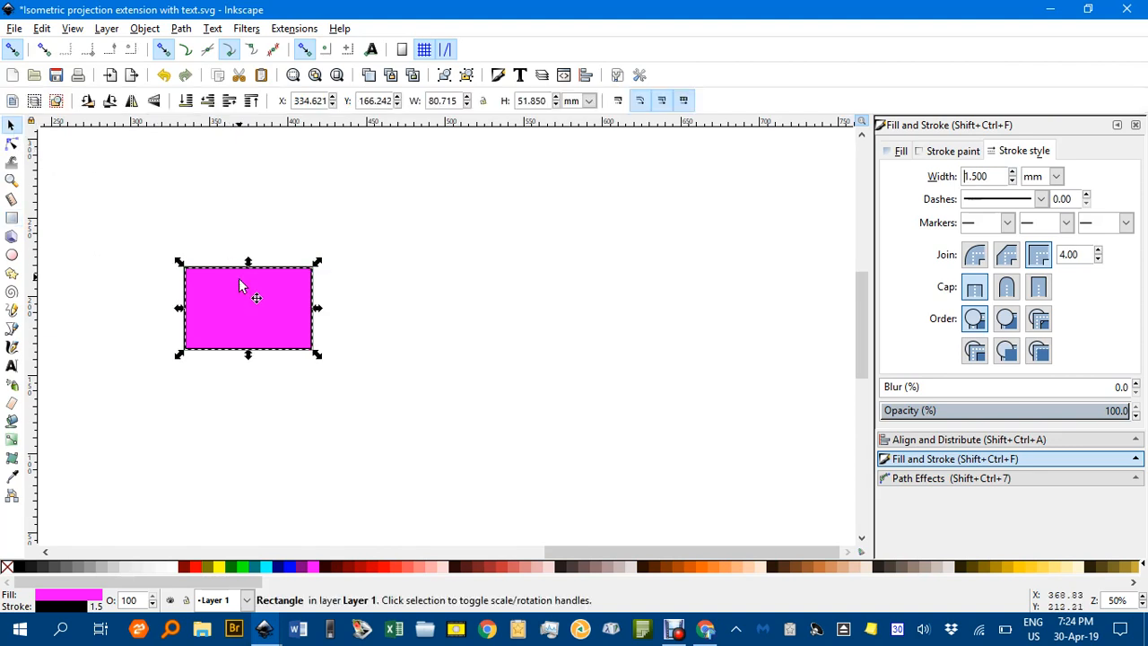
key("ctrl+d")
left_click_drag(250, 310, 418, 310)
left_click_drag(417, 262, 415, 192)
key("ctrl+d")
left_click_drag(421, 294, 634, 284)
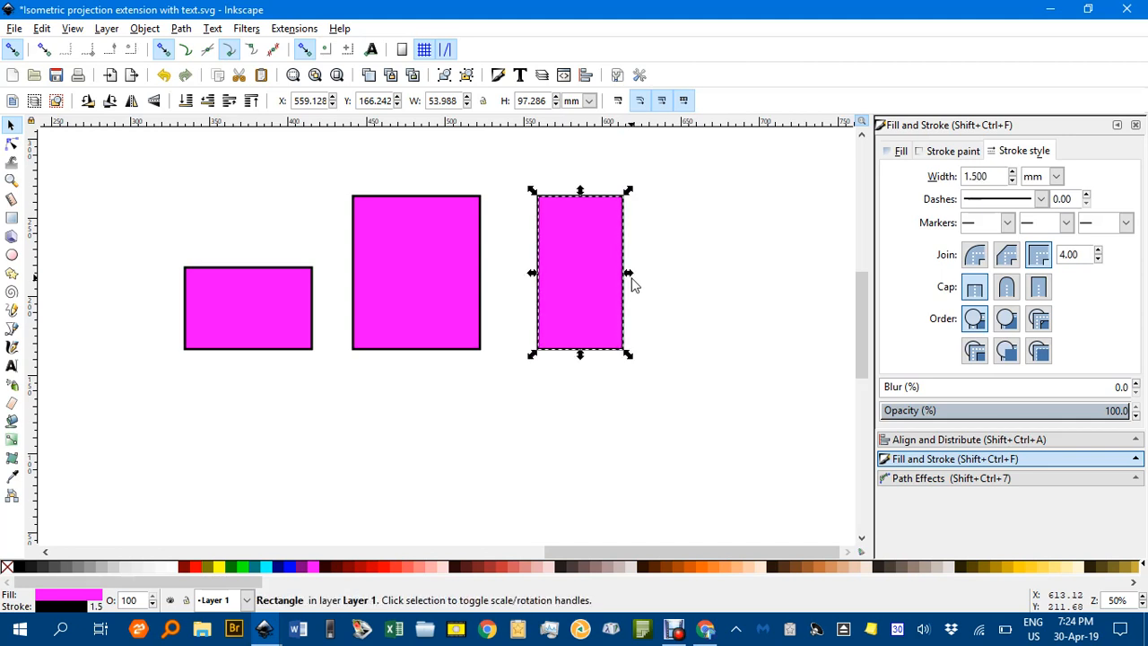
Set the third rectangle's width to 51.850 mm so that it matches the first rectangle's height
left_click(232, 303)
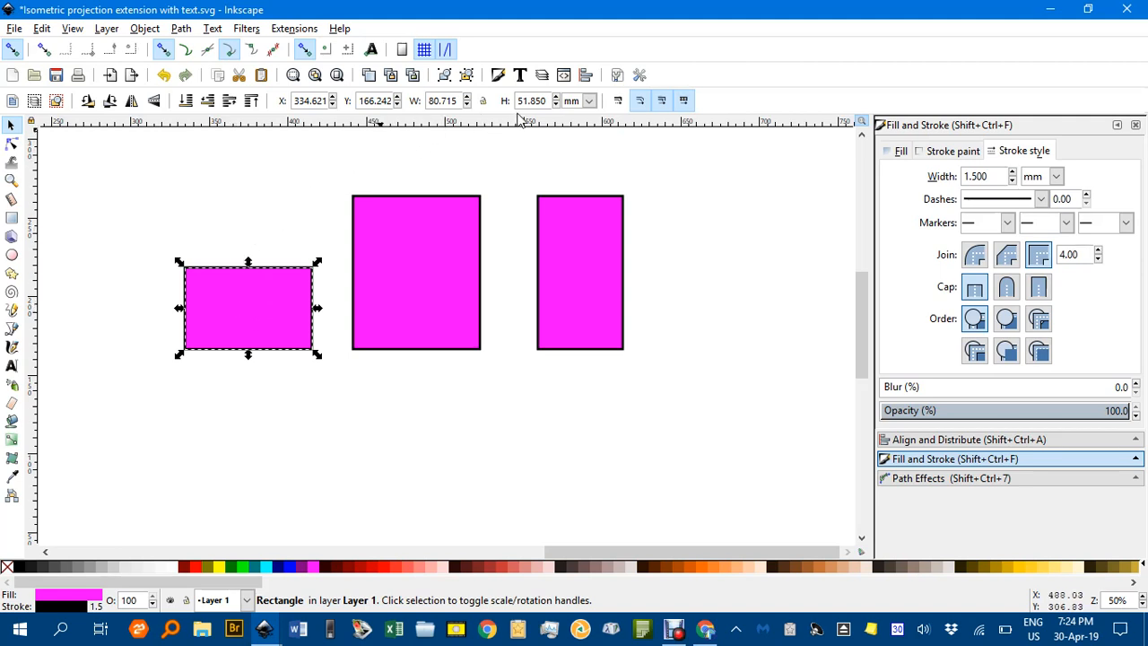
left_click_drag(546, 101, 501, 101)
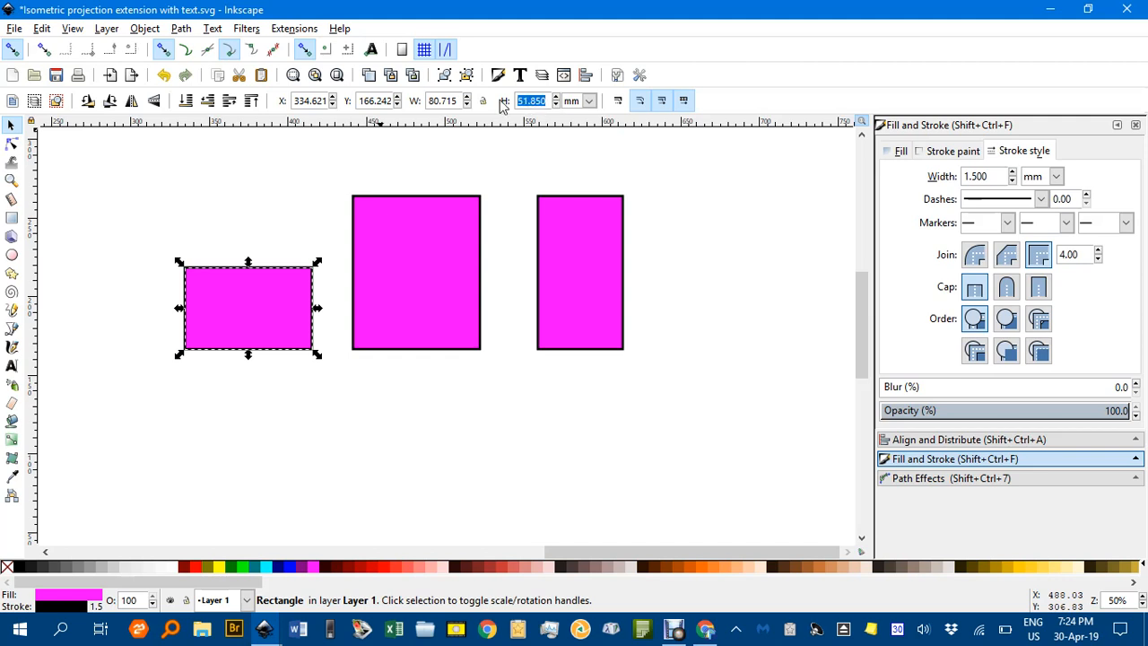
left_click(585, 263)
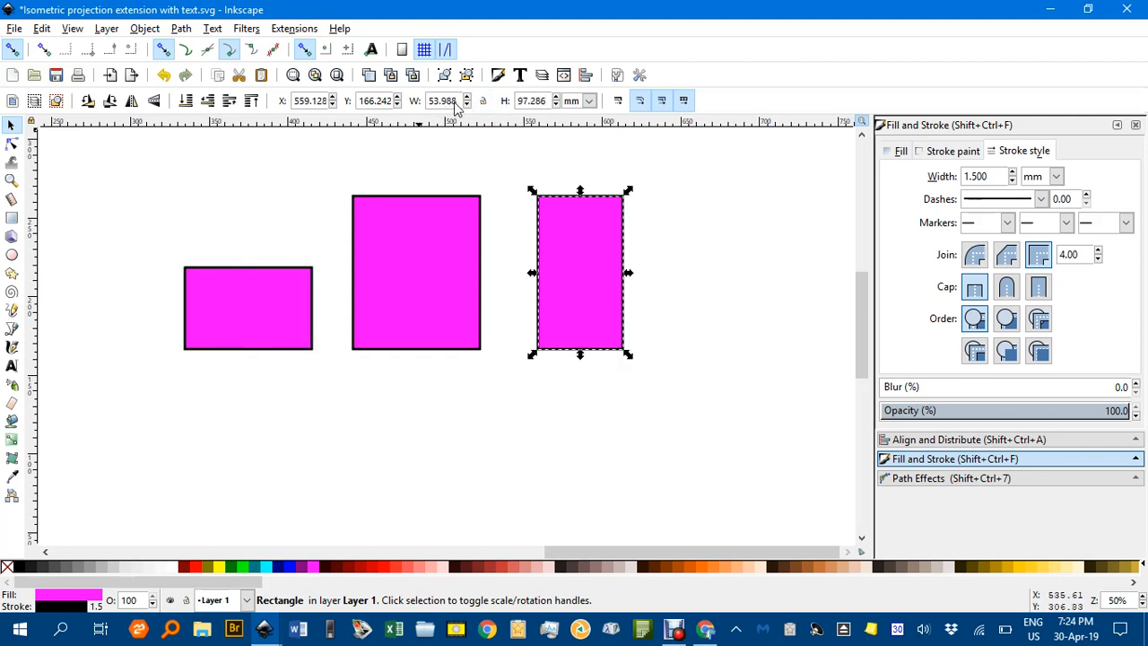
left_click_drag(459, 104, 414, 105)
type("5")
key("BackSpace")
key("BackSpace")
type("51.850")
key("Return")
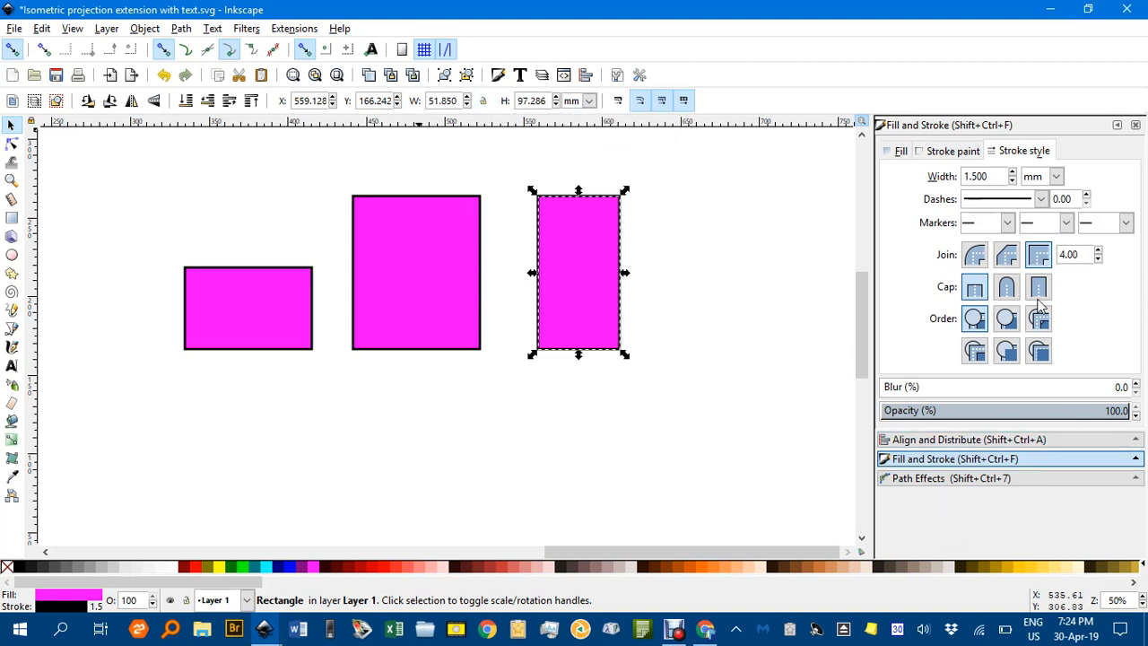
Fill the middle rectangle with cyan and the third rectangle with yellow
left_click(453, 295)
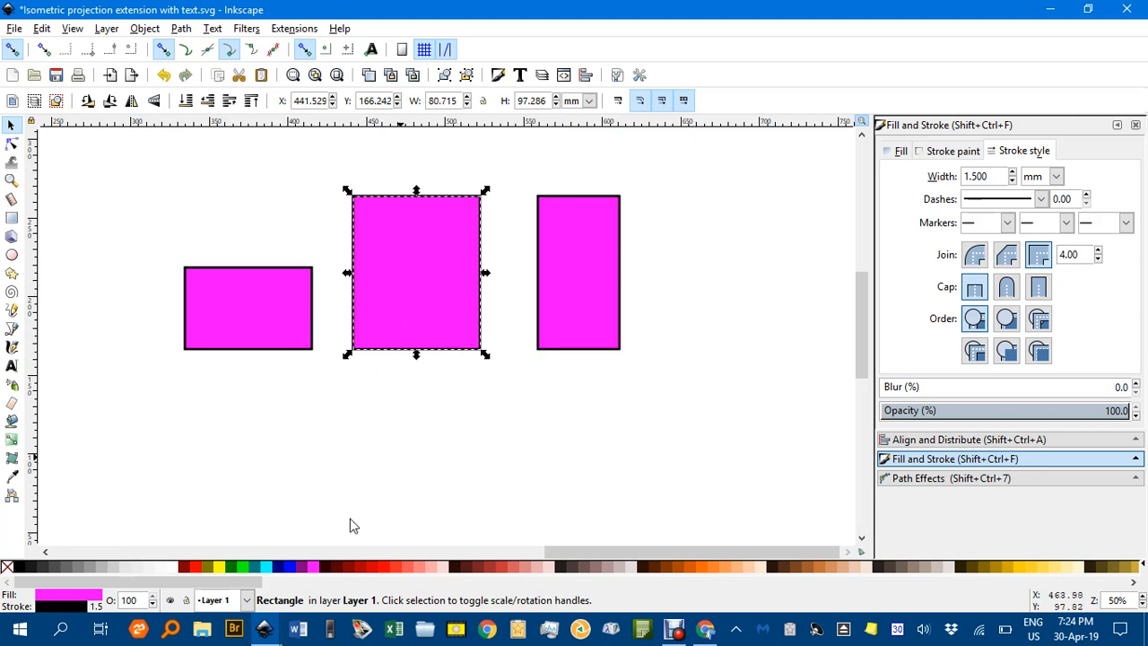
left_click(267, 567)
left_click(586, 320)
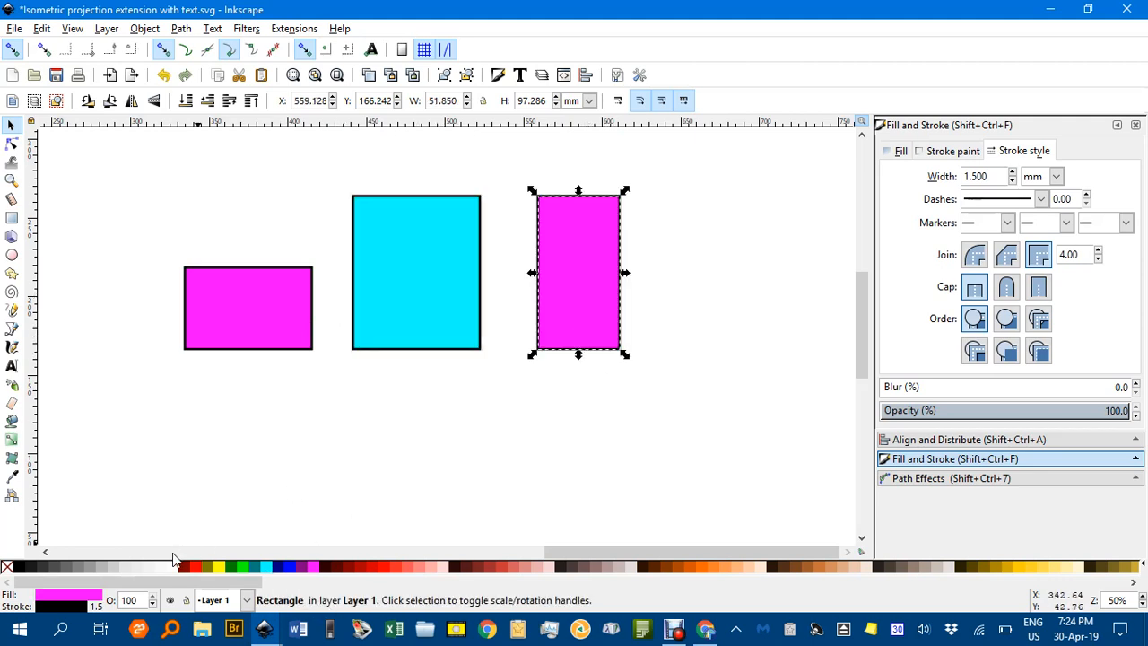
left_click(218, 567)
left_click(317, 452)
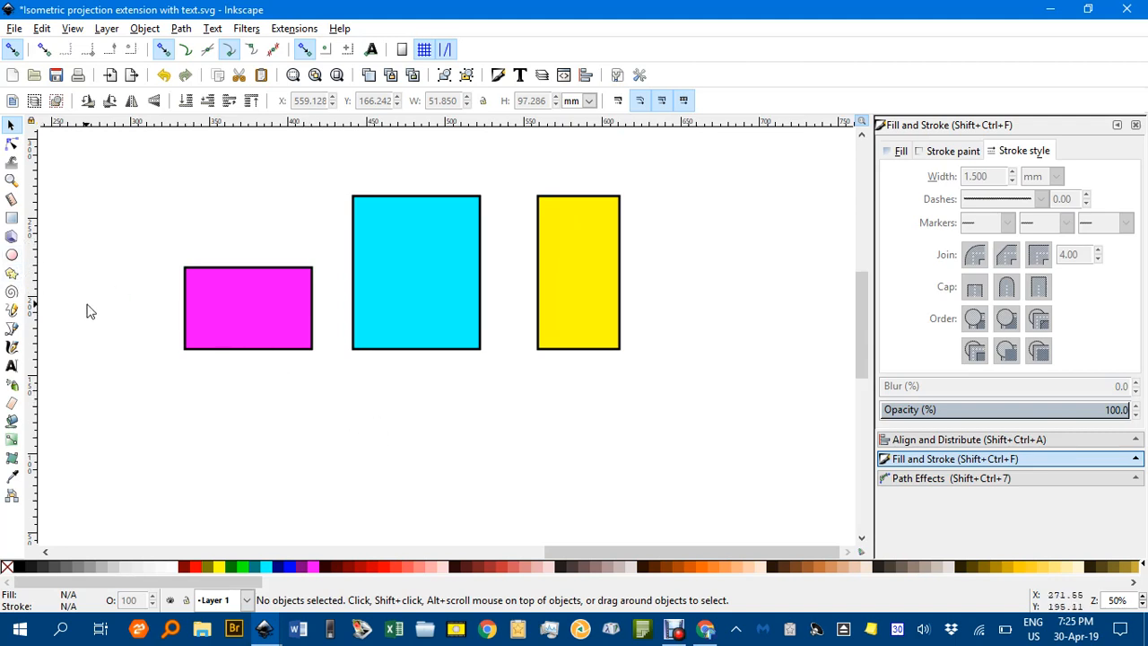
Draw a five-cornered star about 84.7 mm wide above the magenta rectangle and fill it black
left_click(12, 274)
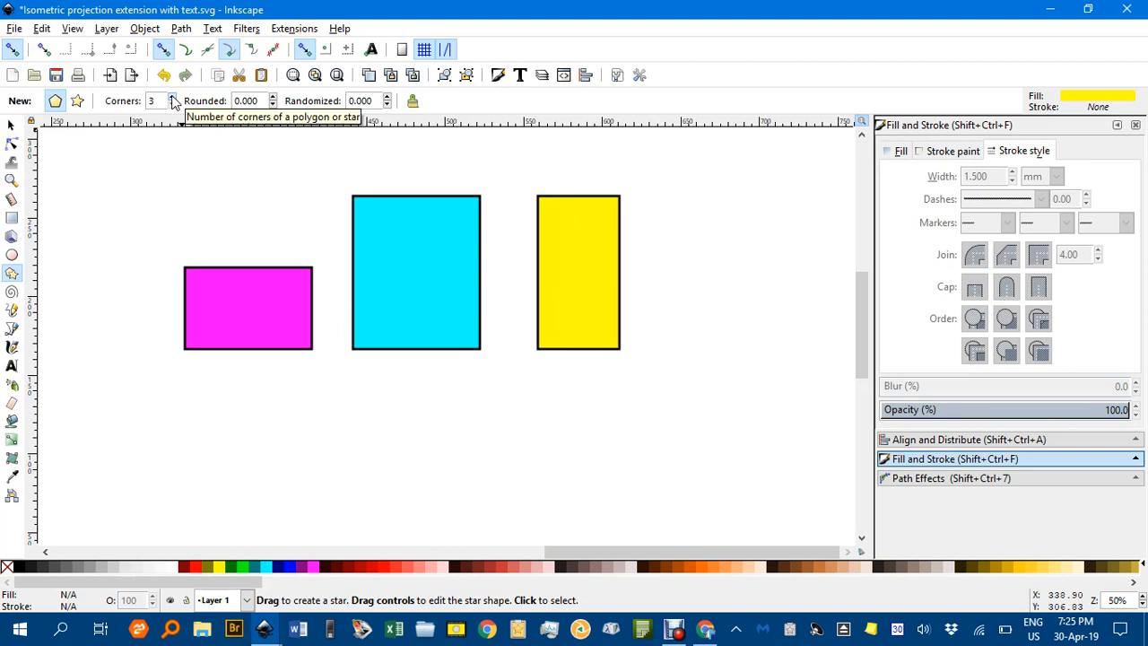
left_click(77, 100)
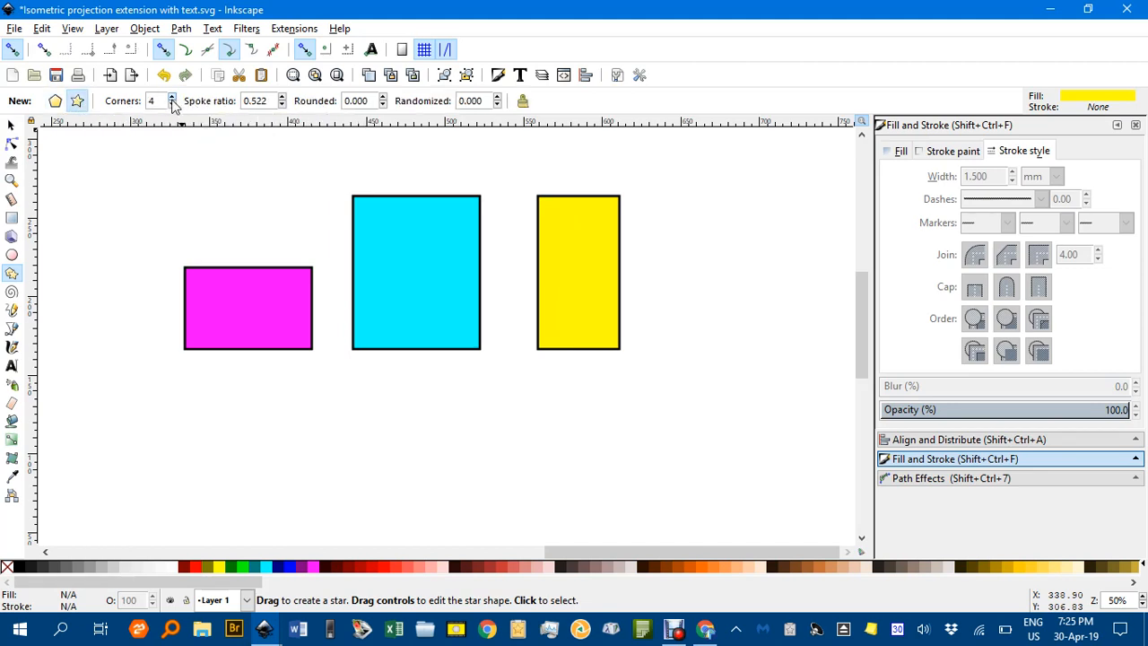
left_click_drag(149, 176, 184, 238)
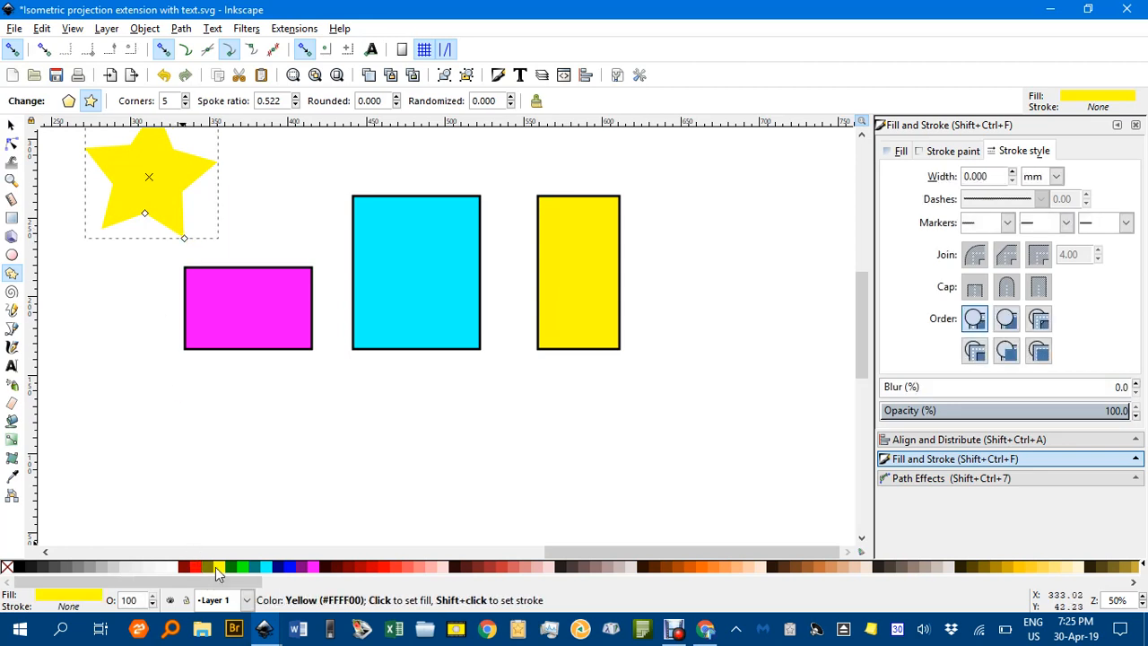
left_click(20, 568)
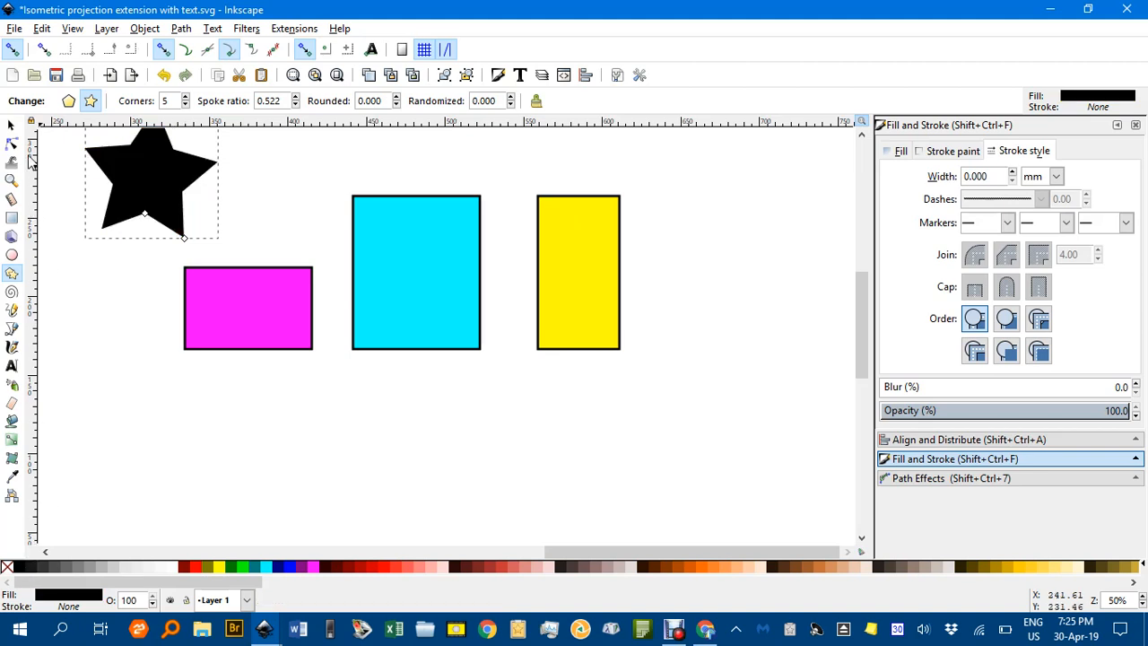
Rotate the star upright and shrink it to about 31 mm wide on the right half of the magenta rectangle
left_click(12, 124)
left_click_drag(152, 183, 171, 226)
left_click(181, 218)
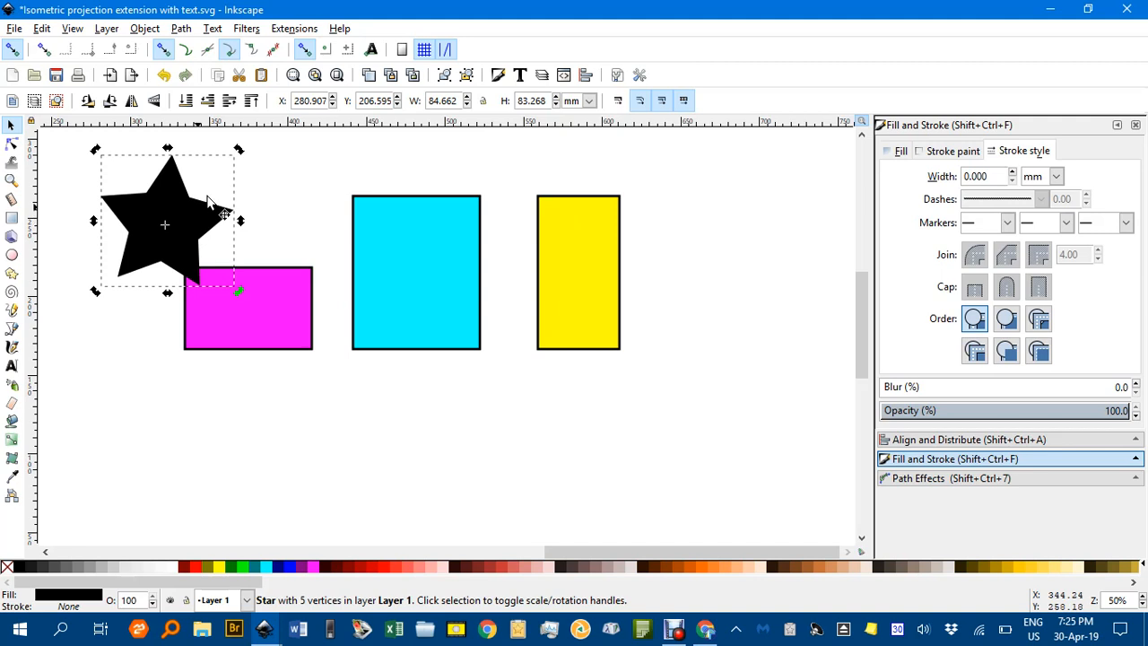
left_click_drag(238, 149, 246, 139)
left_click(189, 231)
left_click_drag(189, 226, 275, 209)
left_click_drag(321, 132, 321, 140)
left_click(351, 161)
left_click(260, 198)
left_click_drag(320, 133, 264, 312)
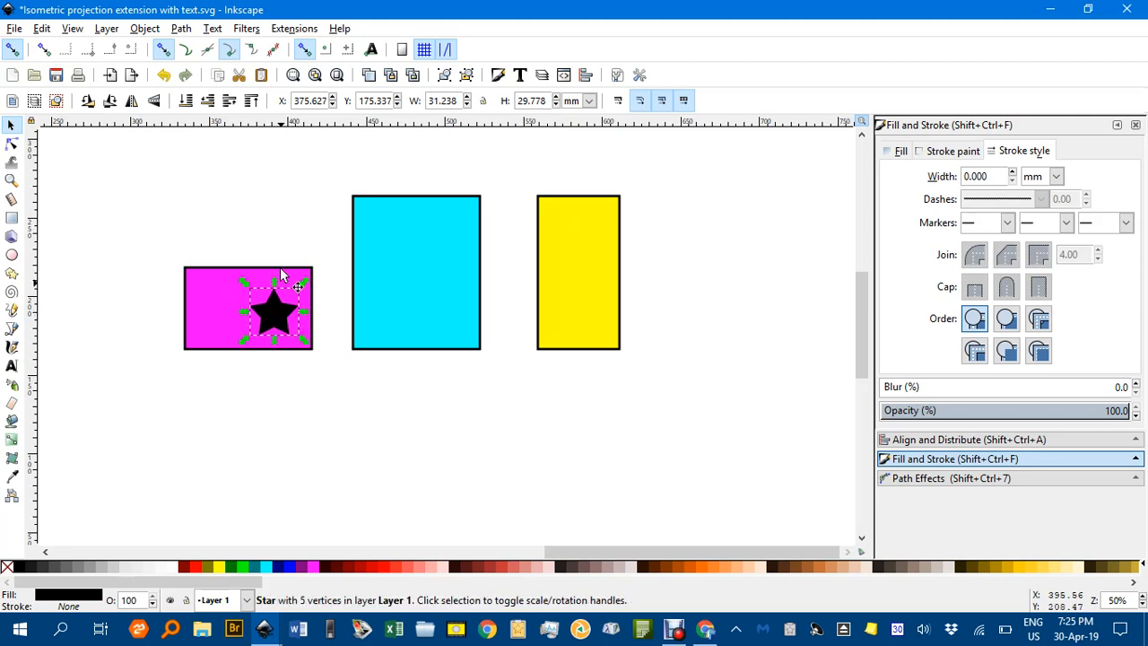
left_click(287, 220)
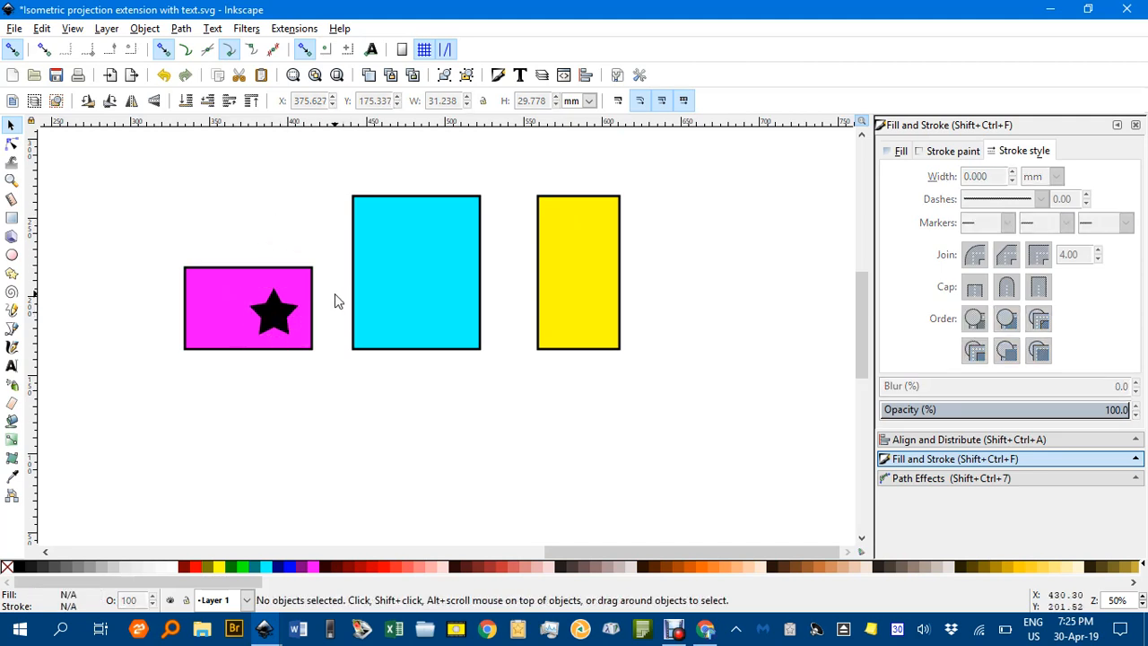
Add a text object containing a first name in capitals above the magenta rectangle and format it as bold sans-serif
key("t")
left_click(226, 183)
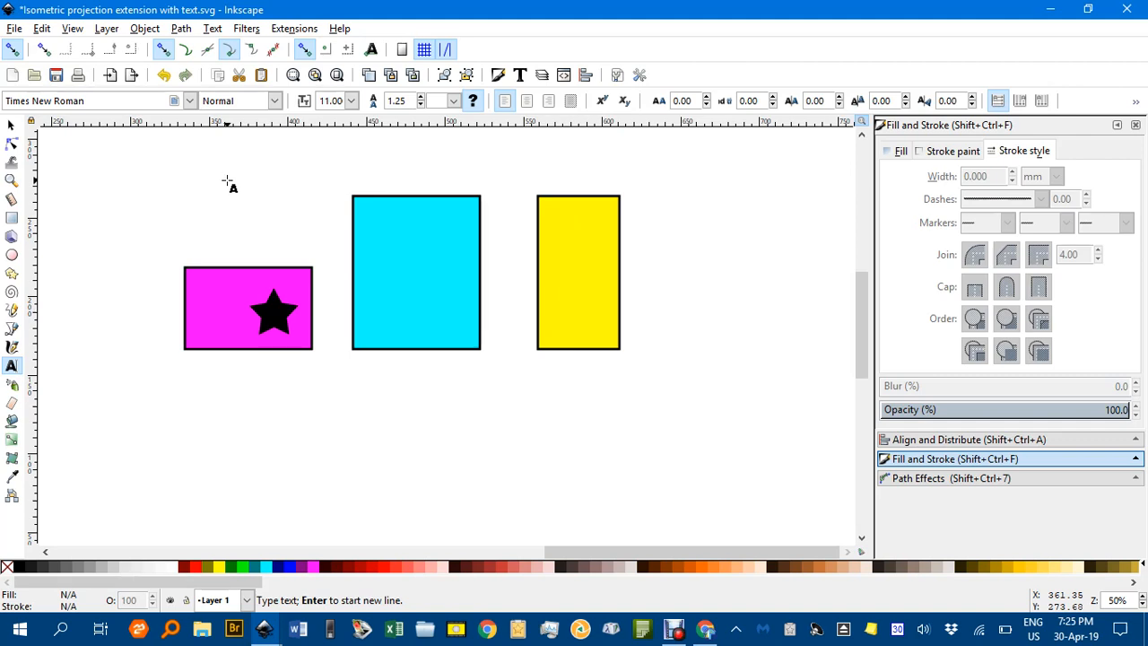
type("In")
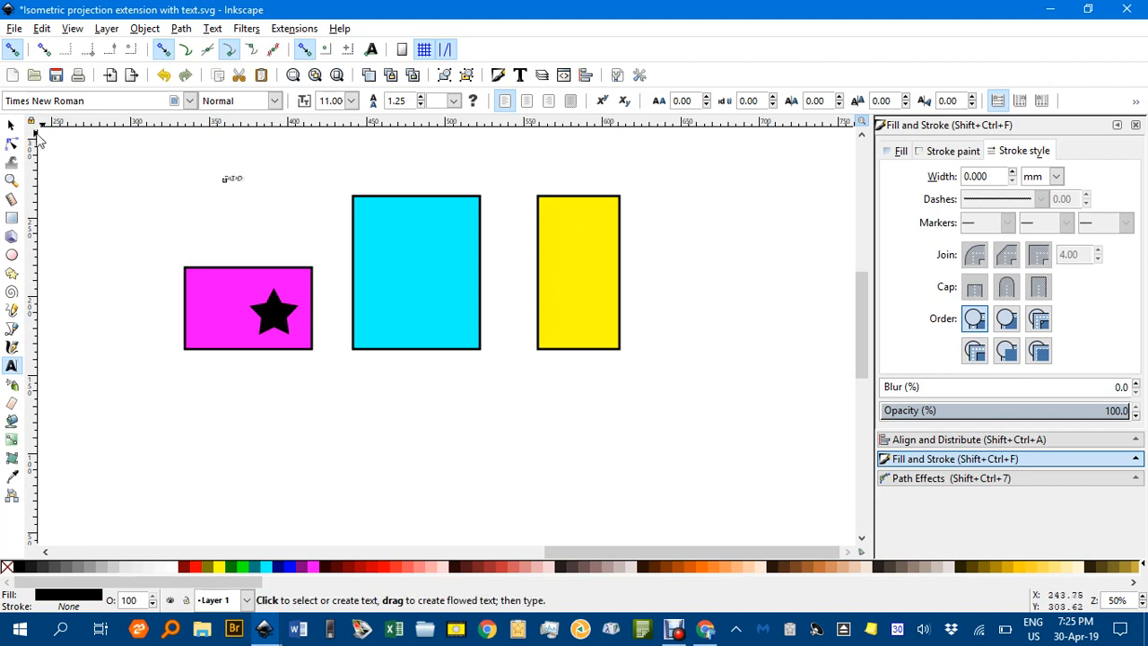
left_click(190, 102)
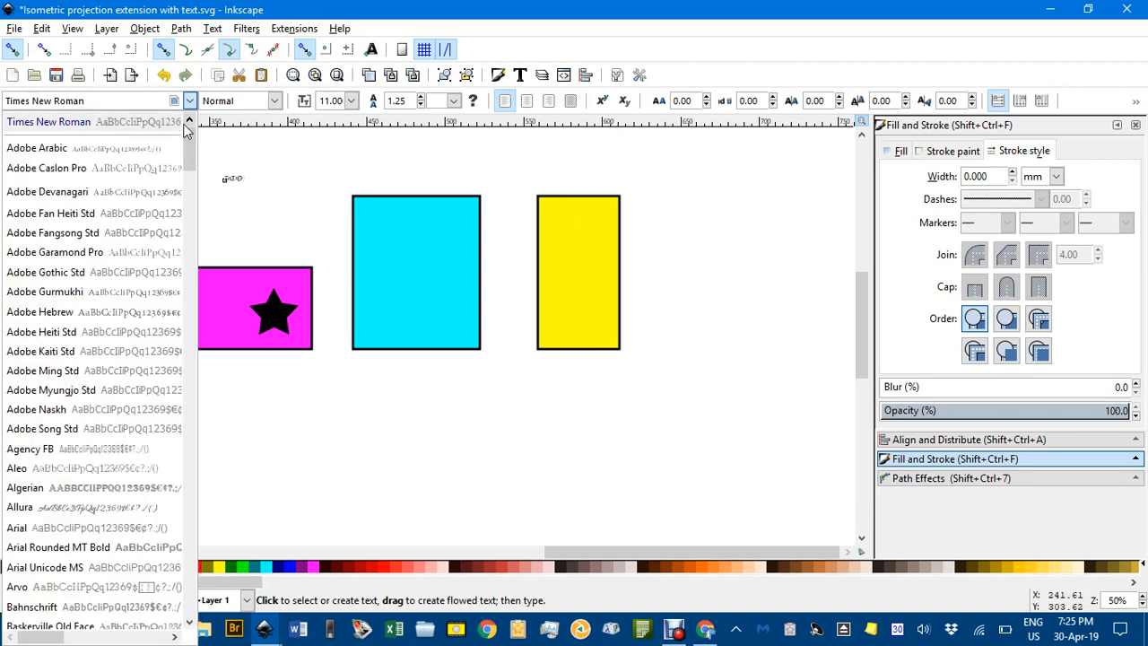
left_click(163, 123)
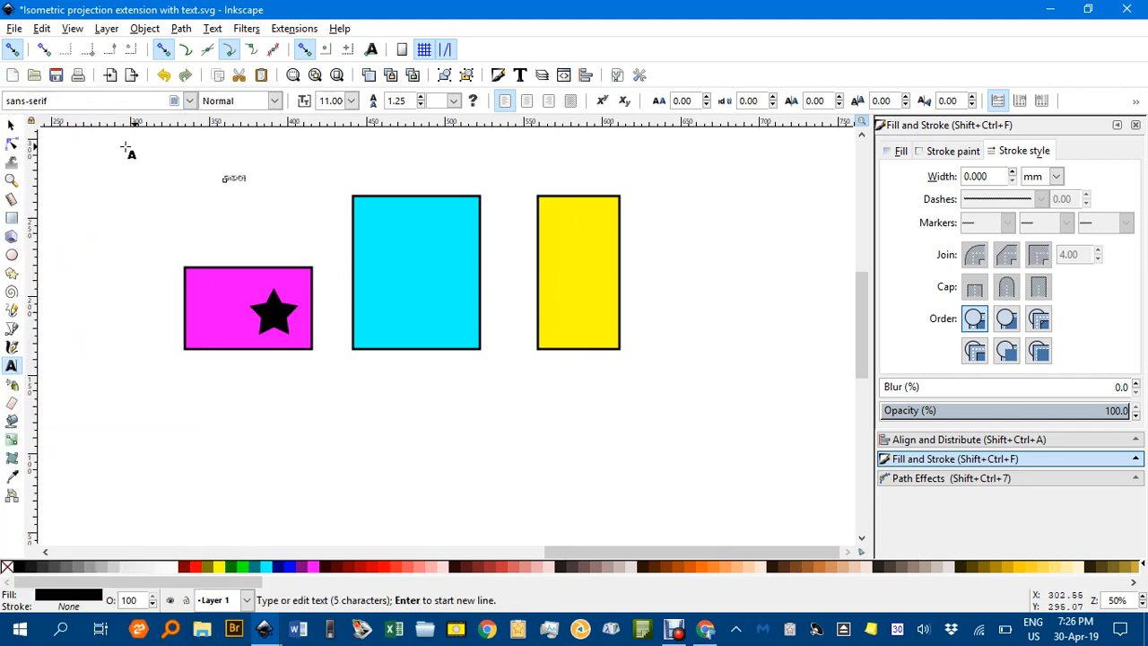
left_click(276, 100)
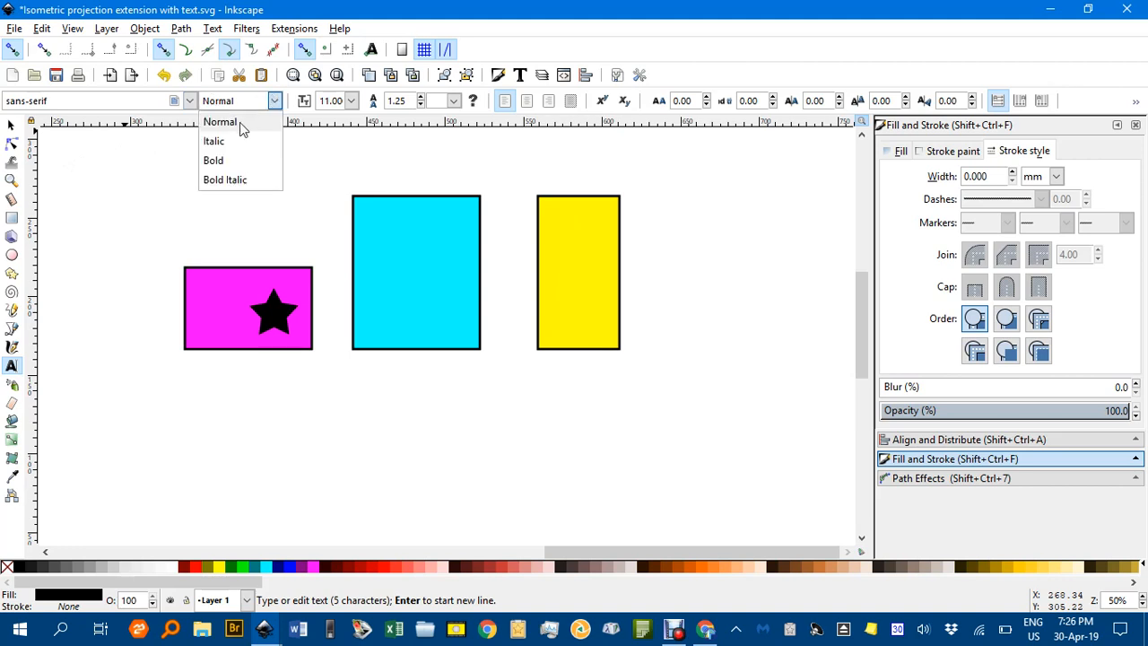
left_click(214, 160)
Enlarge the name text to about 58.8 mm wide and place it near the top of the cyan rectangle
left_click(11, 126)
mouse_move(252, 171)
left_mouse_down()
mouse_move(285, 162)
mouse_move(371, 210)
mouse_move(448, 276)
mouse_move(446, 231)
left_mouse_up()
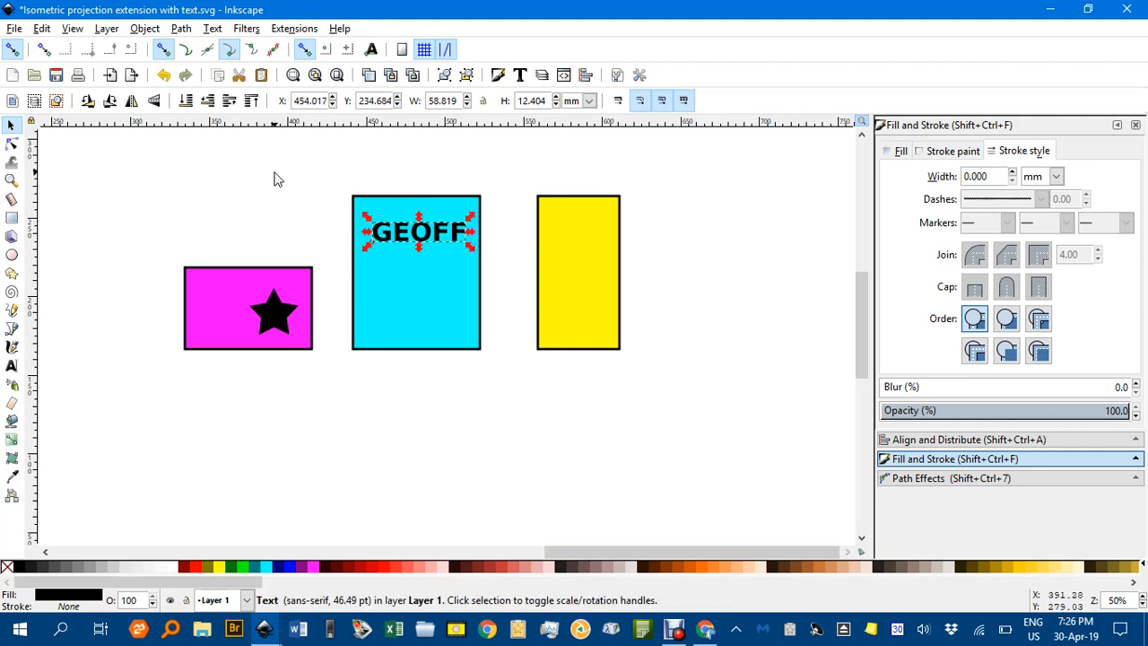
left_click(283, 180)
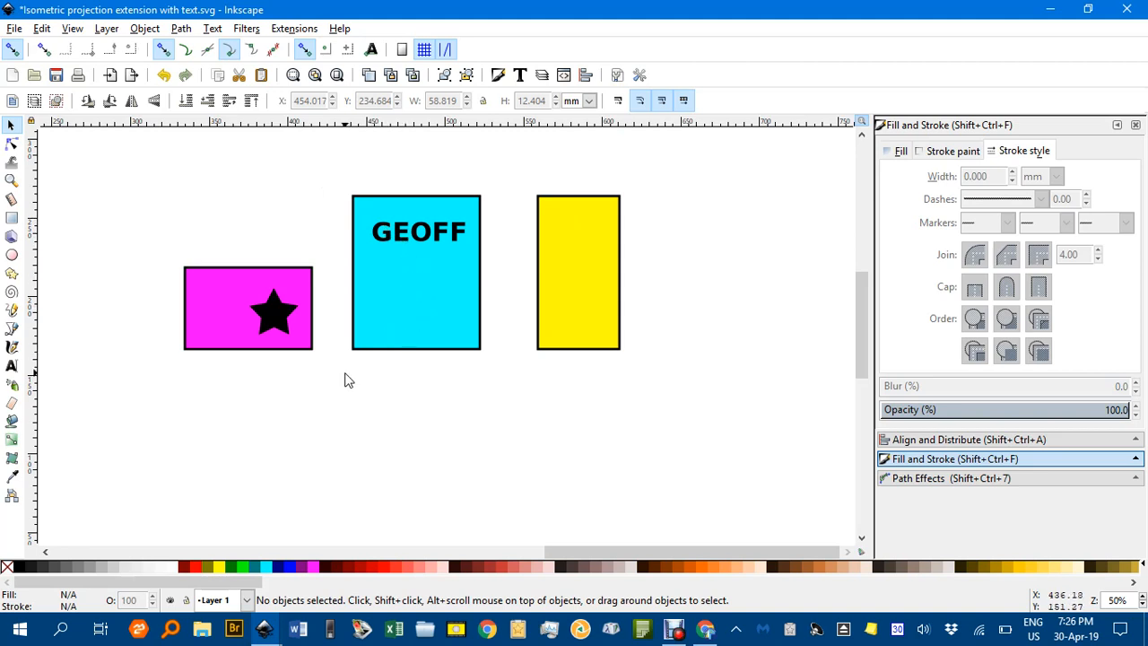
Draw a circle about 16 mm in diameter beside the yellow rectangle and fill it black
key("e")
left_click_drag(656, 193, 691, 219)
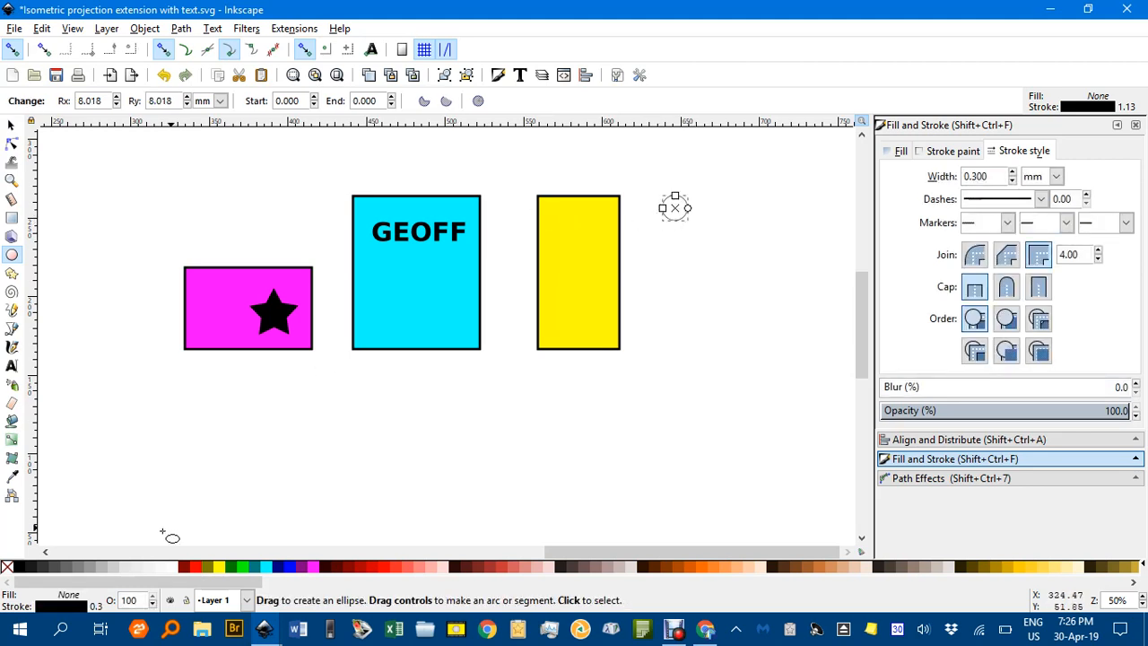
left_click(23, 569)
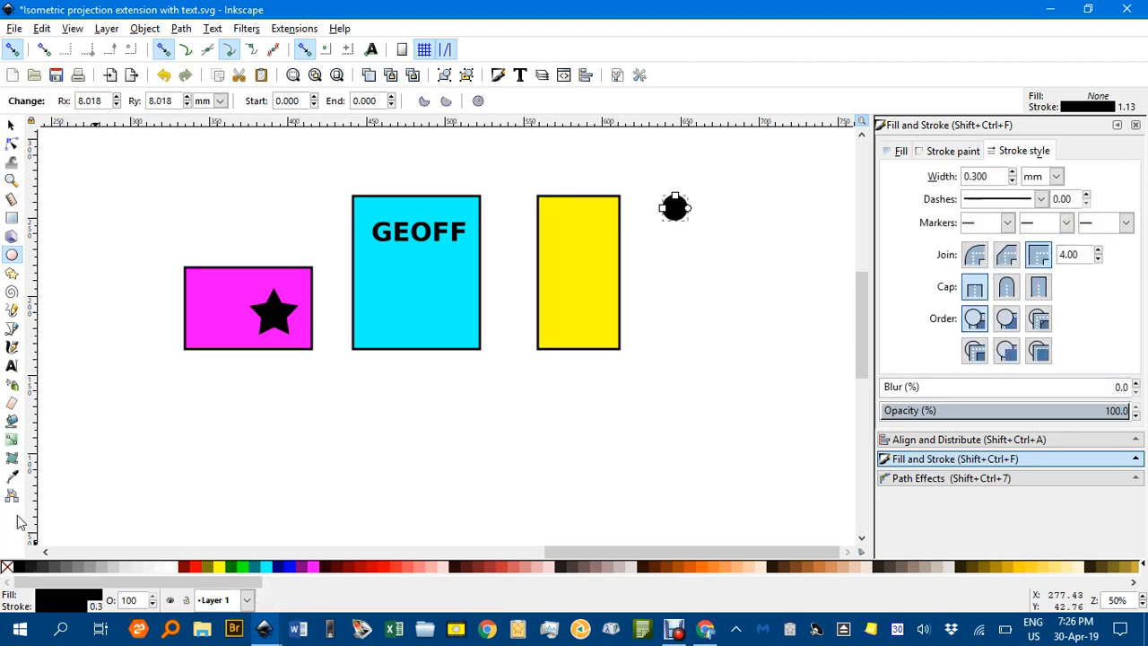
Duplicate the black circle twice downward into a vertical column about 70.6 mm tall and select all three circles
left_click(11, 125)
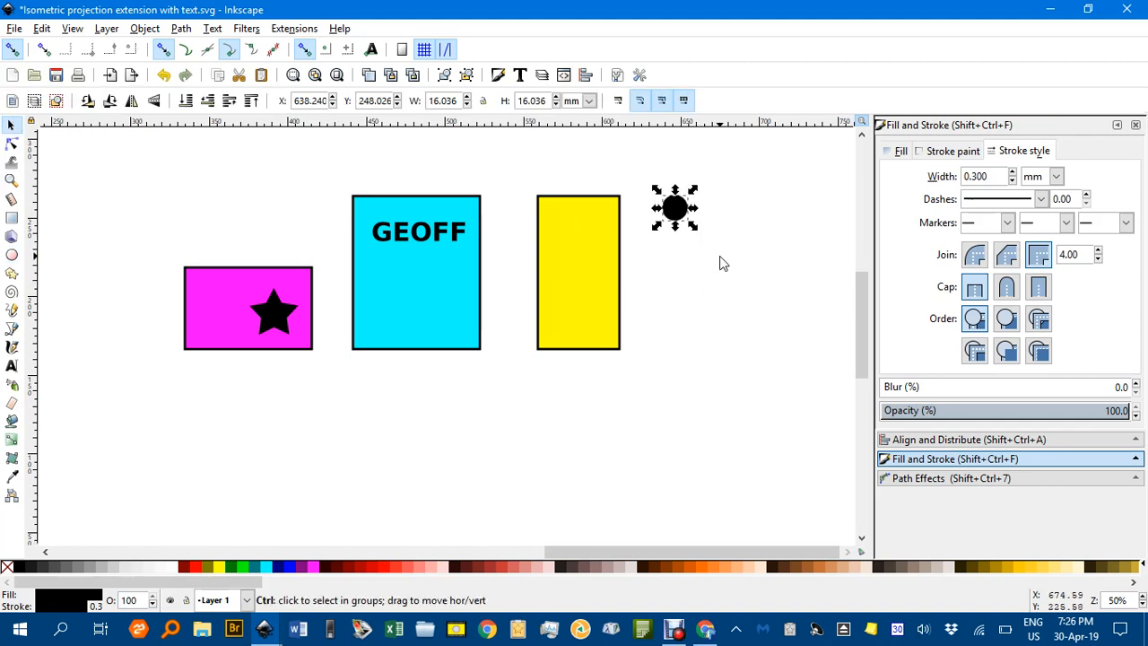
key("ctrl+d")
left_click_drag(683, 208, 708, 331)
key("ctrl+d")
left_click_drag(634, 157, 737, 350)
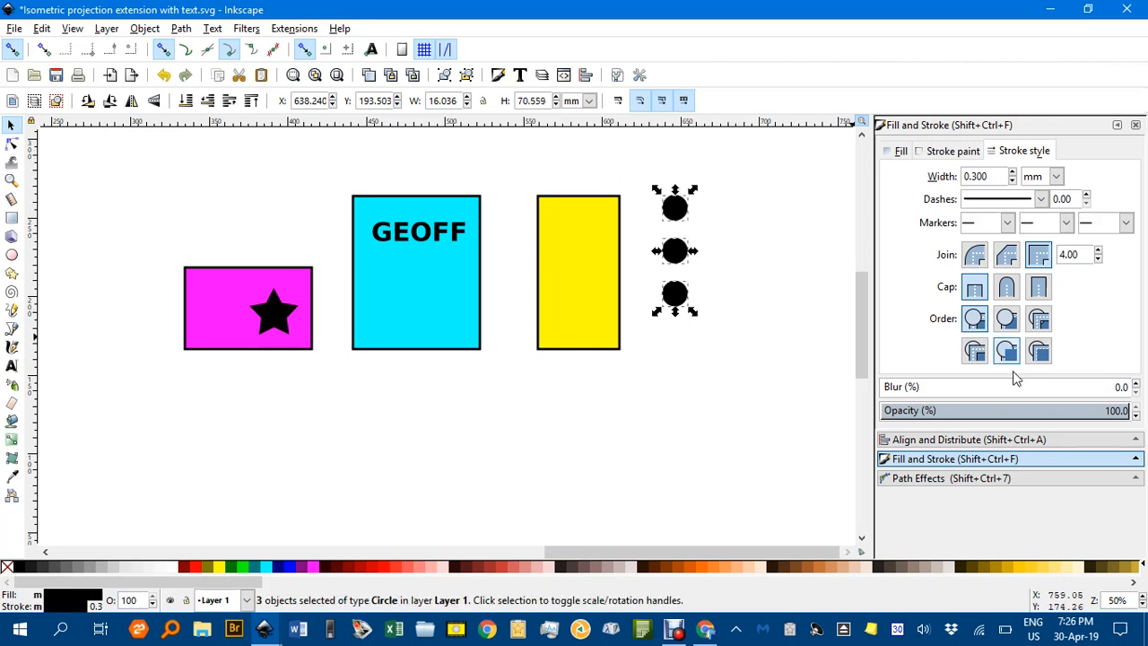
Space the three circles evenly and align them vertically relative to the last selected one, and centre the column on the yellow rectangle
left_click(996, 440)
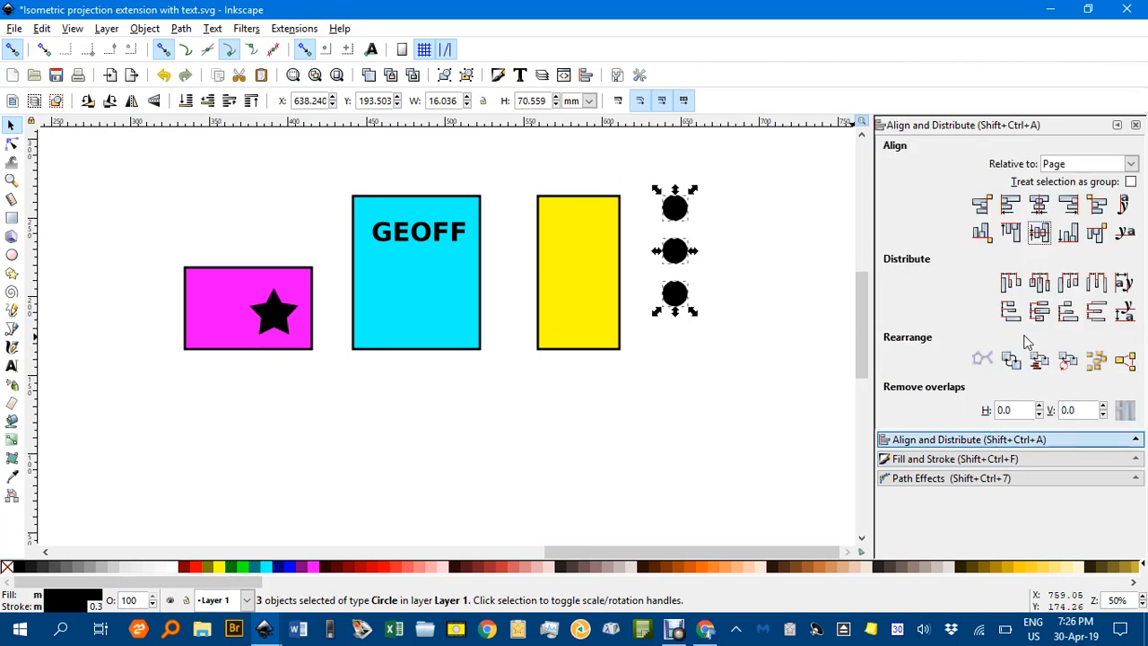
left_click(1096, 313)
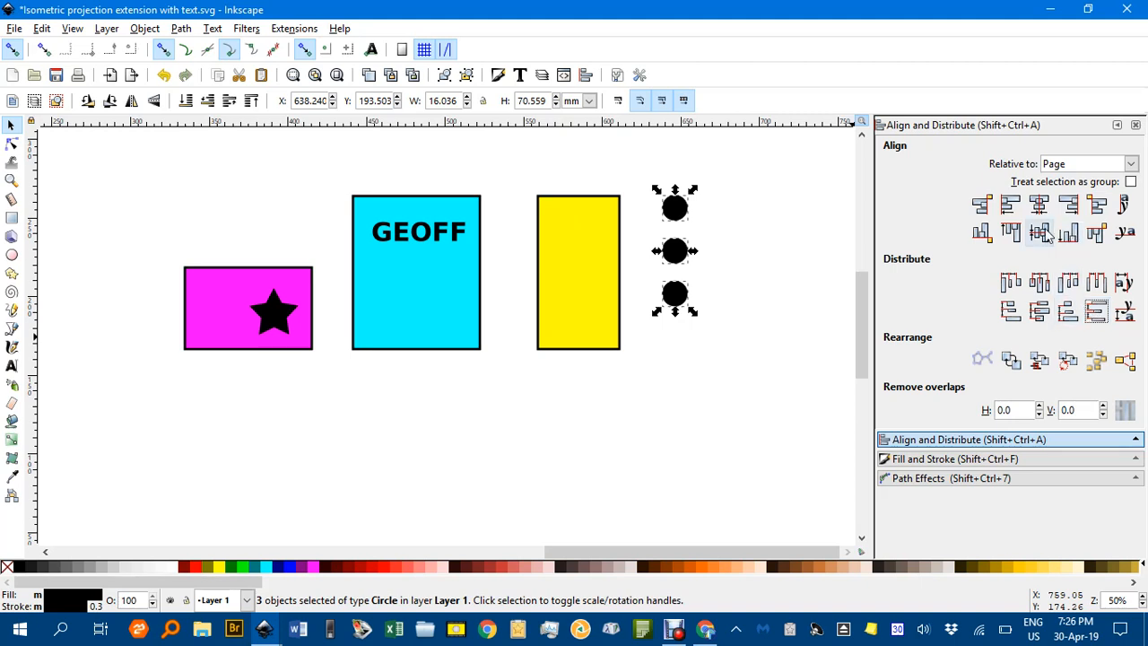
left_click(1039, 206)
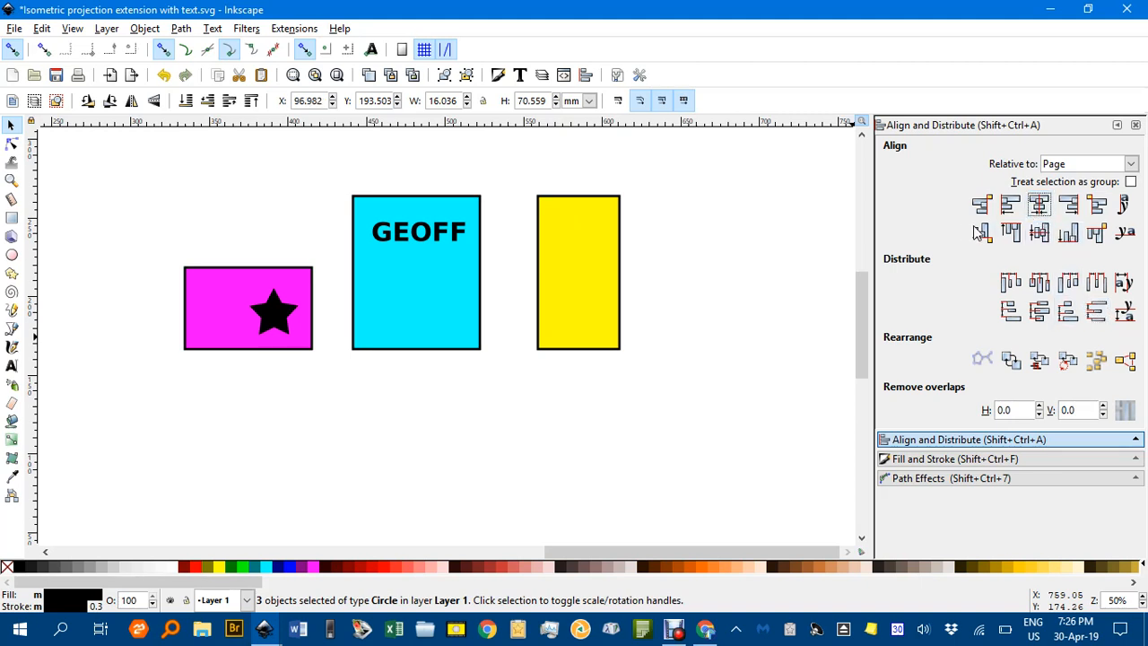
key("ctrl+z")
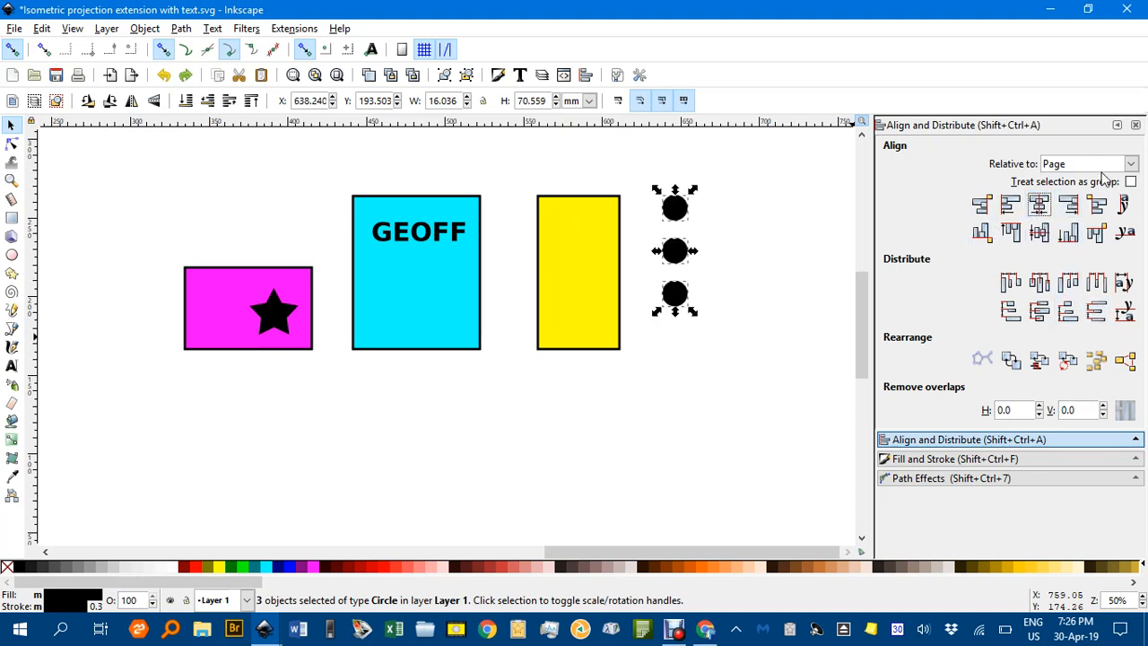
left_click(1111, 166)
left_click(1094, 184)
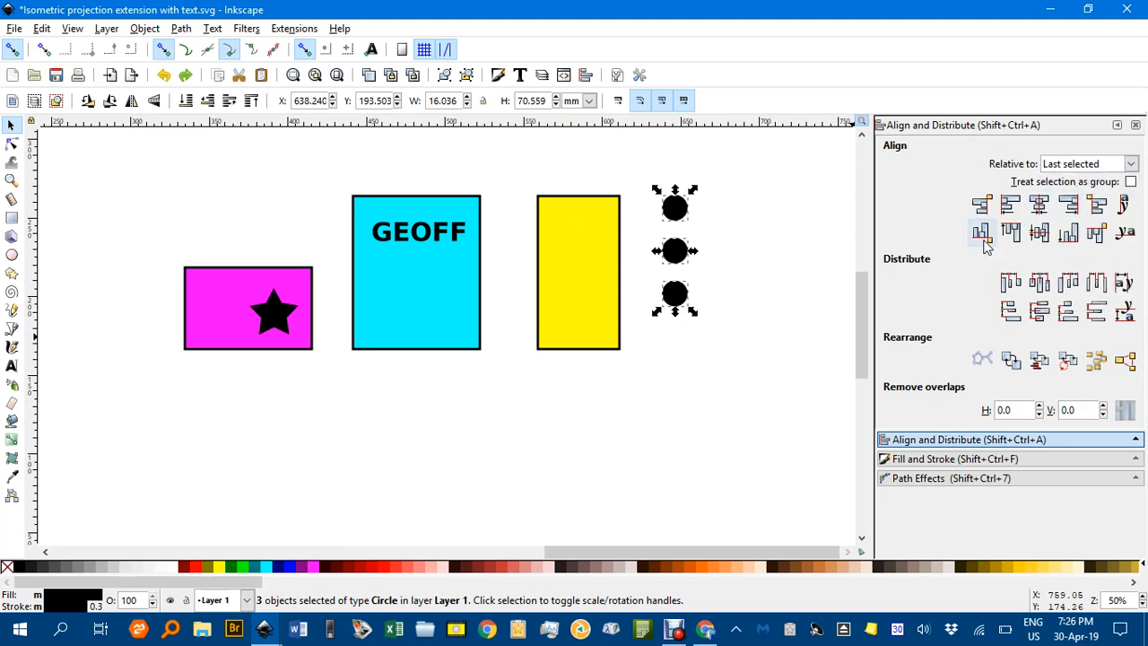
left_click(1039, 206)
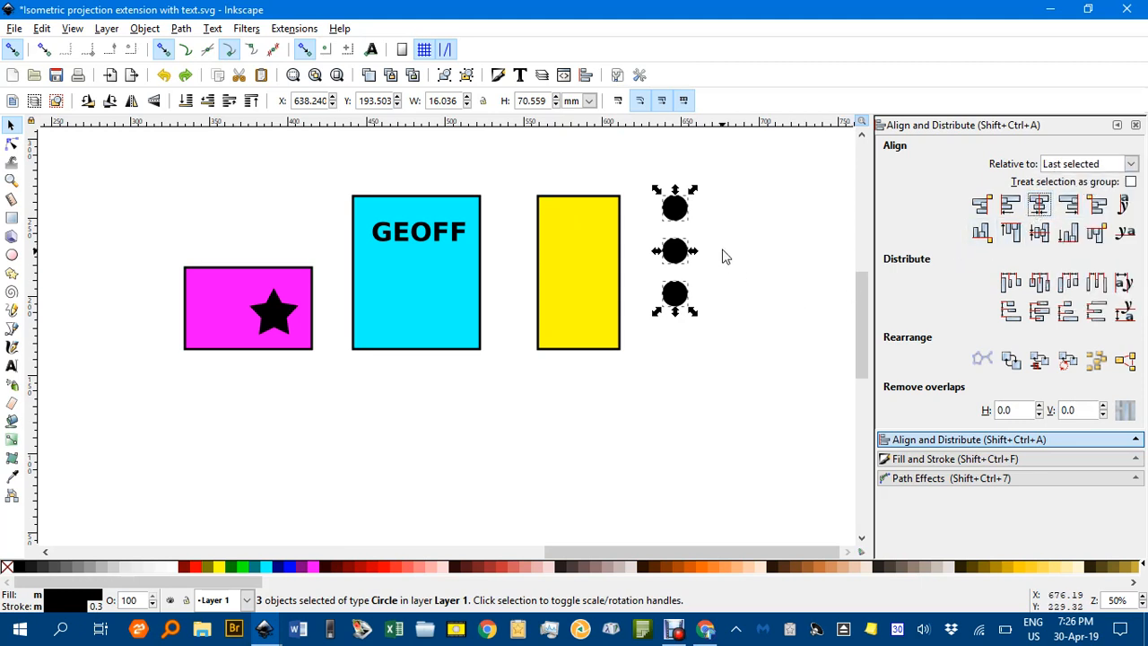
left_click_drag(679, 215, 581, 235)
left_click(669, 233)
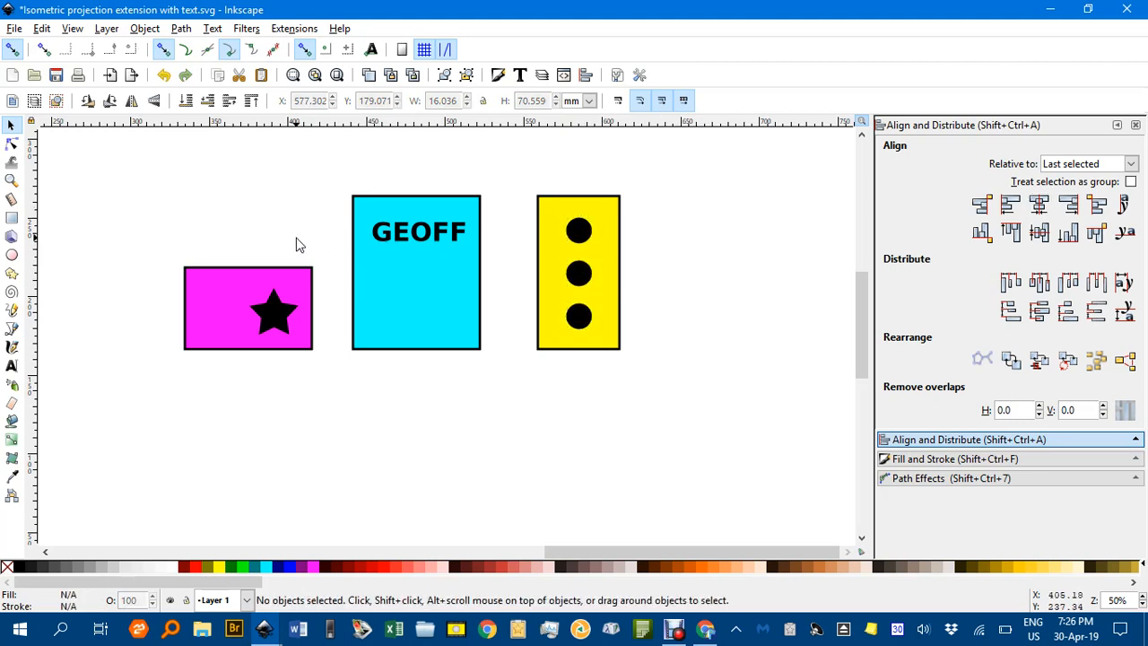
Group the star with the magenta rectangle, the name text with the cyan rectangle, and the circles with the yellow rectangle
left_click_drag(123, 239, 332, 397)
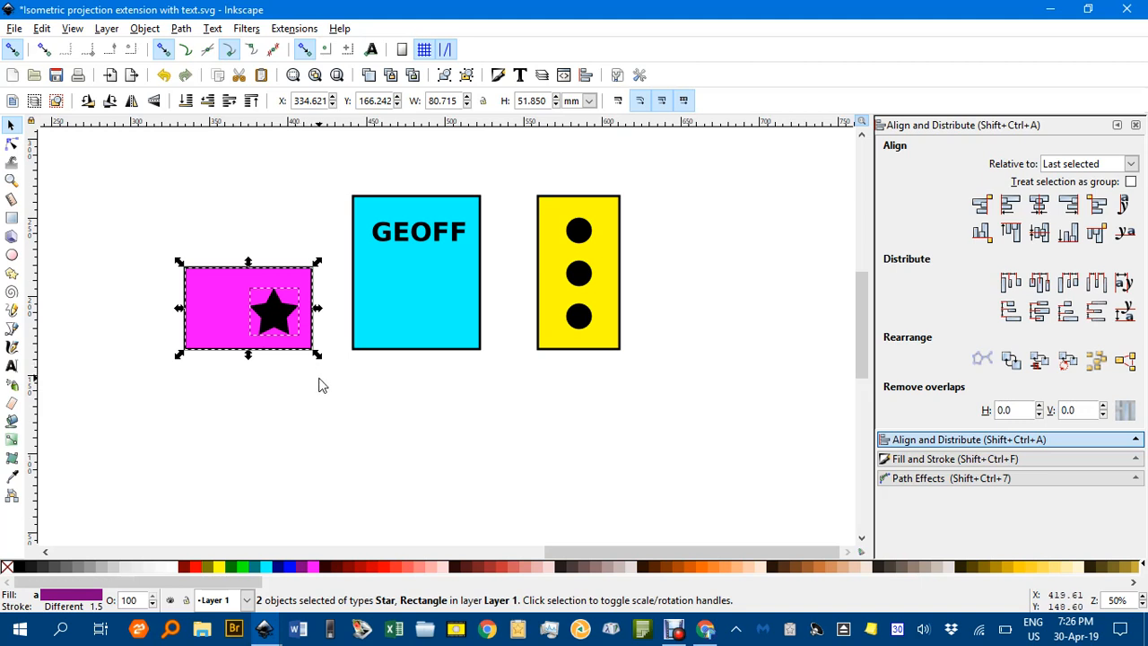
key("ctrl+g")
left_click_drag(326, 164, 502, 403)
key("ctrl")
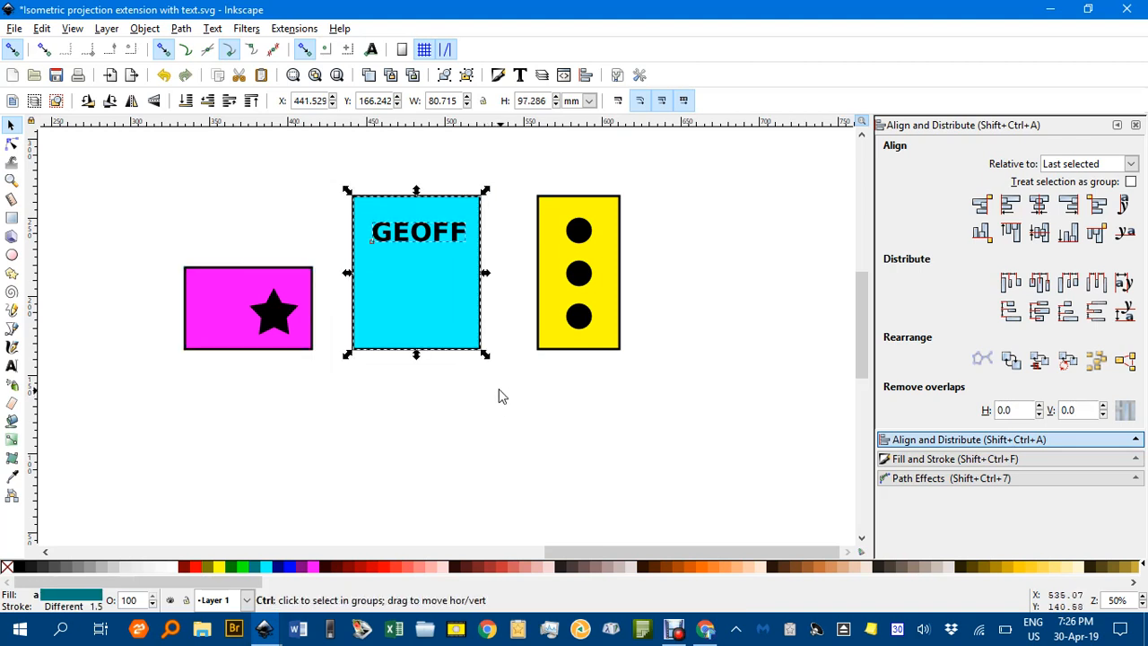
key("ctrl+g")
left_click(499, 160)
left_click_drag(498, 157, 668, 419)
key("ctrl+g")
left_click(668, 401)
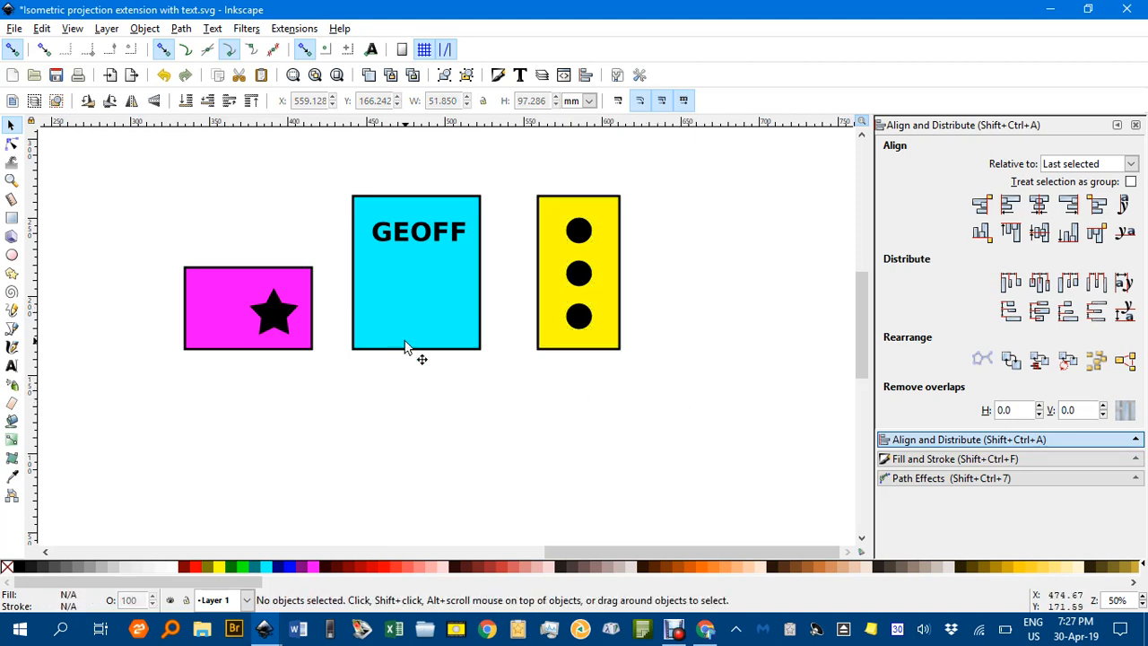
Convert the magenta star group to an isometric top side with the Isometric Projection extension
scroll(393, 289, "down", 2)
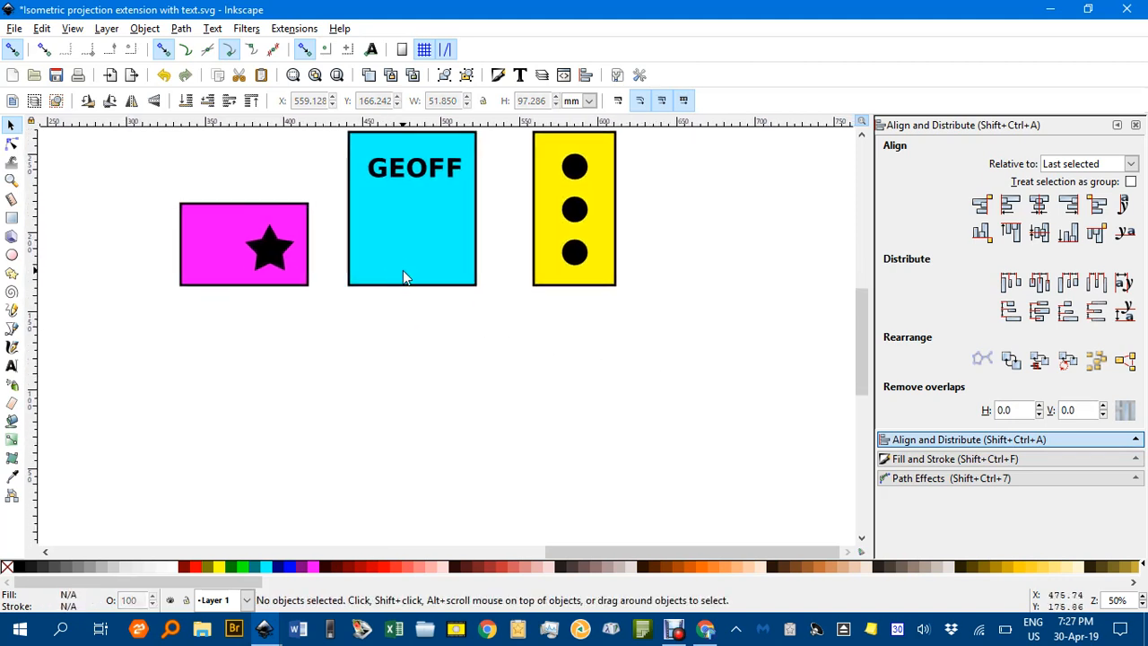
left_click(277, 260)
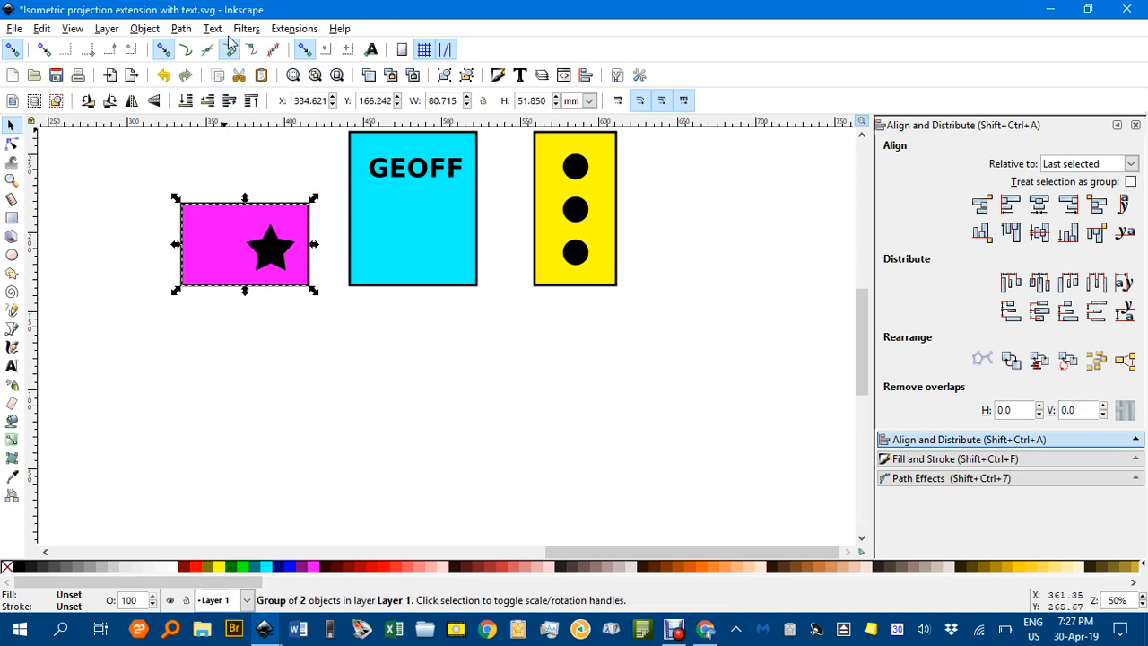
left_click(295, 30)
mouse_move(351, 106)
left_click(550, 106)
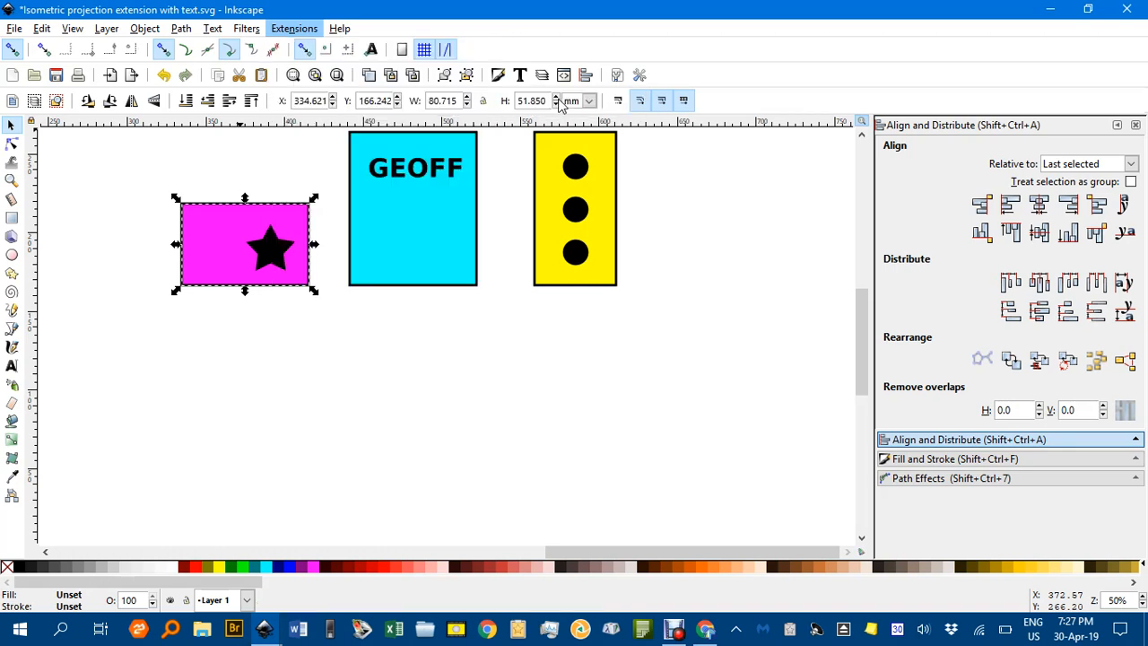
left_click(581, 280)
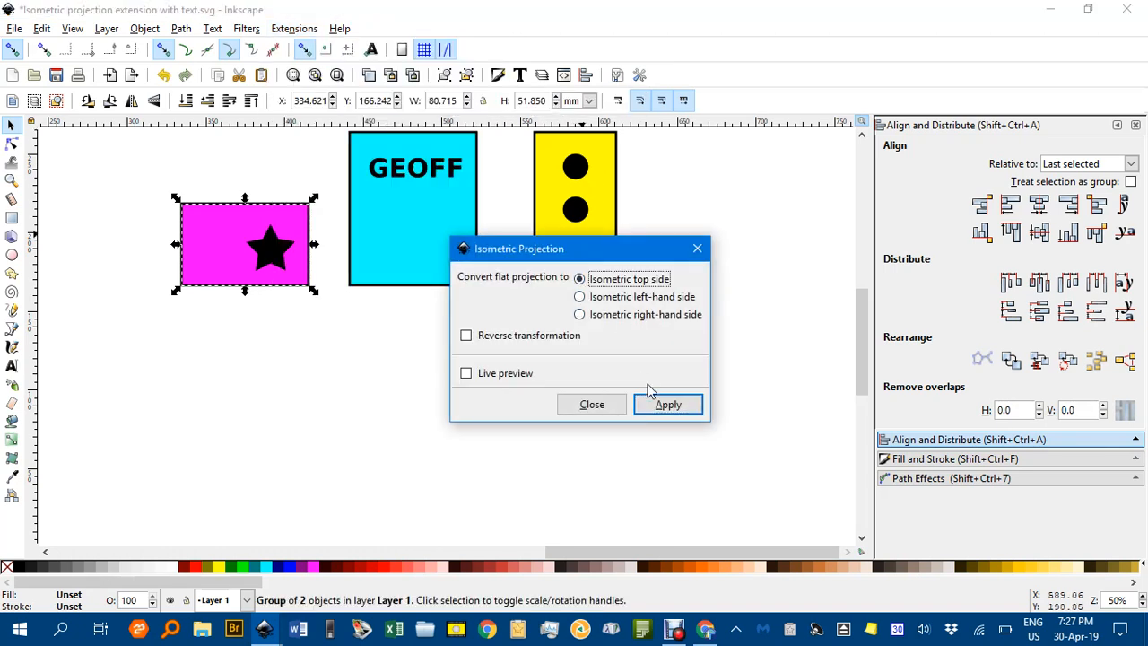
left_click(668, 405)
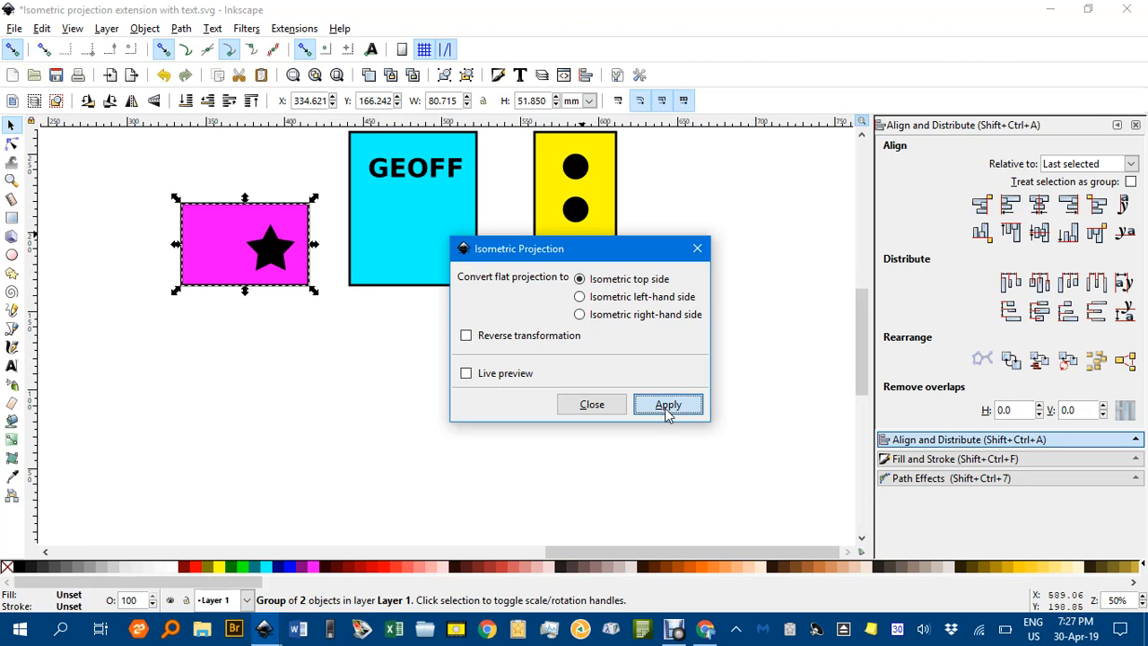
left_click(592, 405)
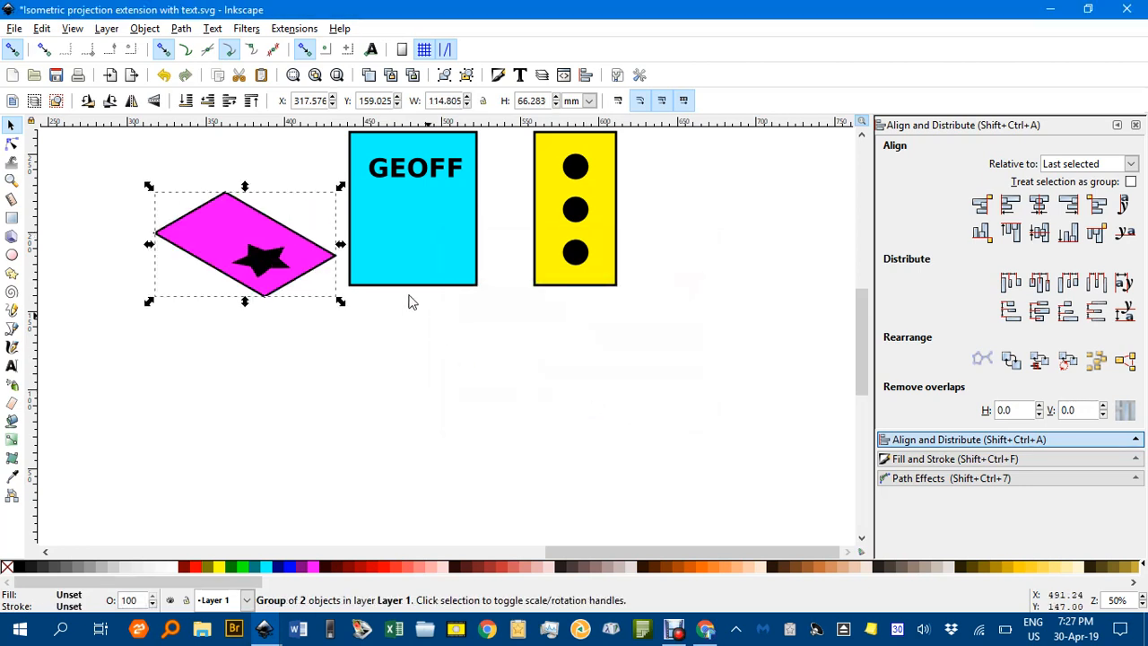
Convert the cyan name group to an isometric left-hand side with the Isometric Projection extension
left_click(401, 202)
left_click(294, 28)
mouse_move(453, 100)
left_click(538, 102)
left_click(607, 298)
left_click(666, 404)
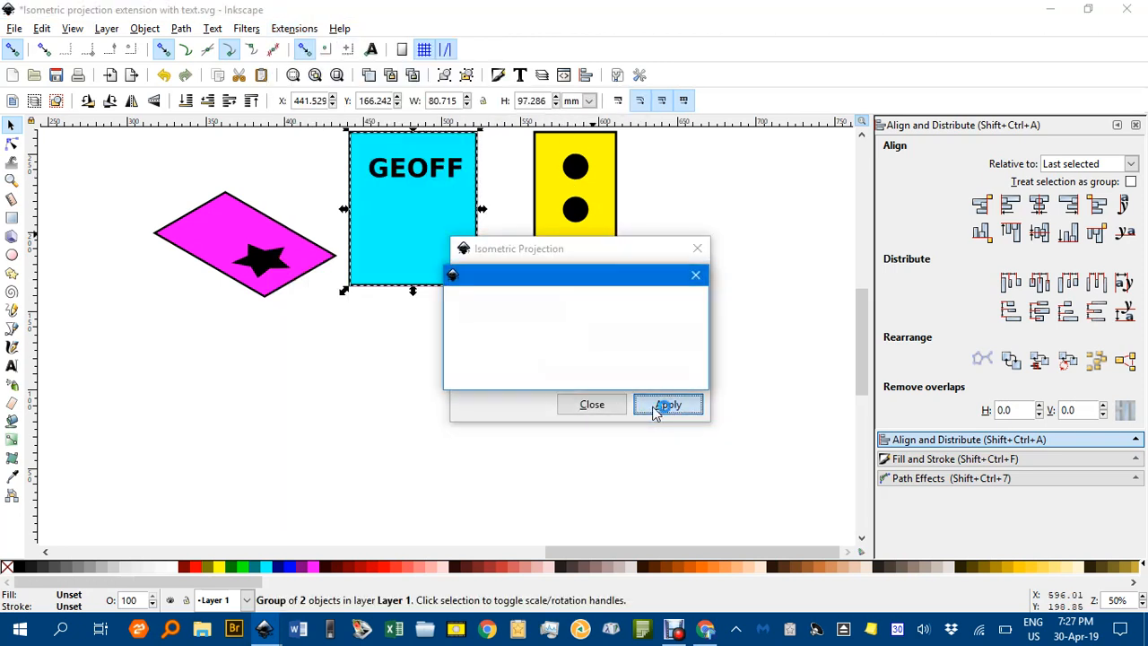
left_click(585, 410)
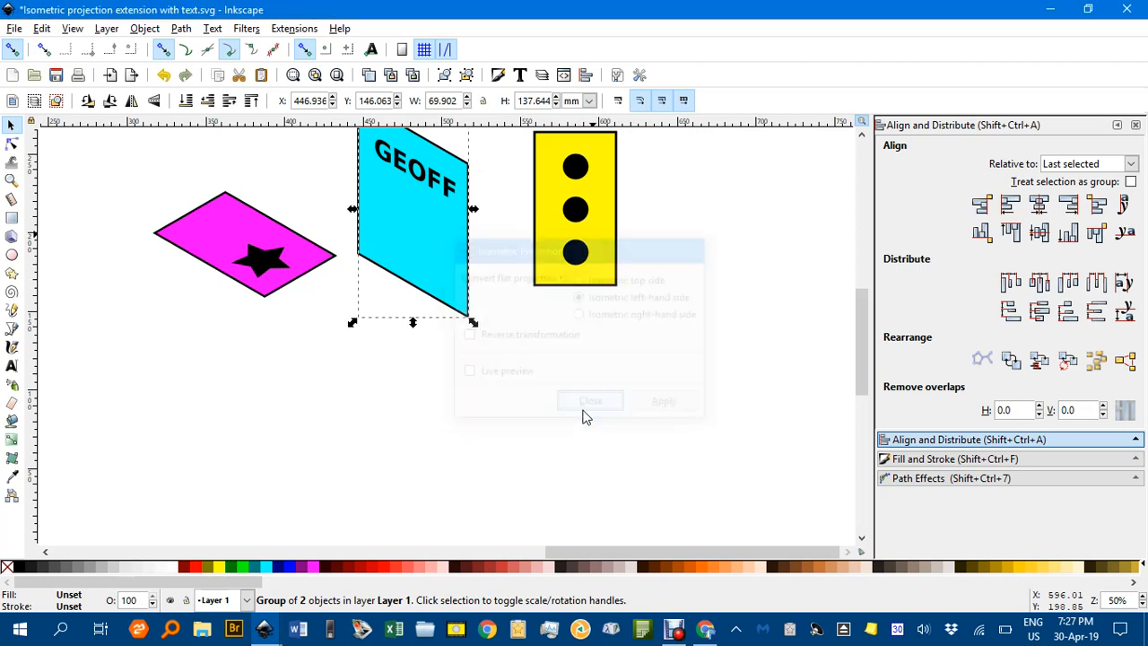
Convert the yellow circles group to an isometric right-hand side with the Isometric Projection extension
left_click(572, 222)
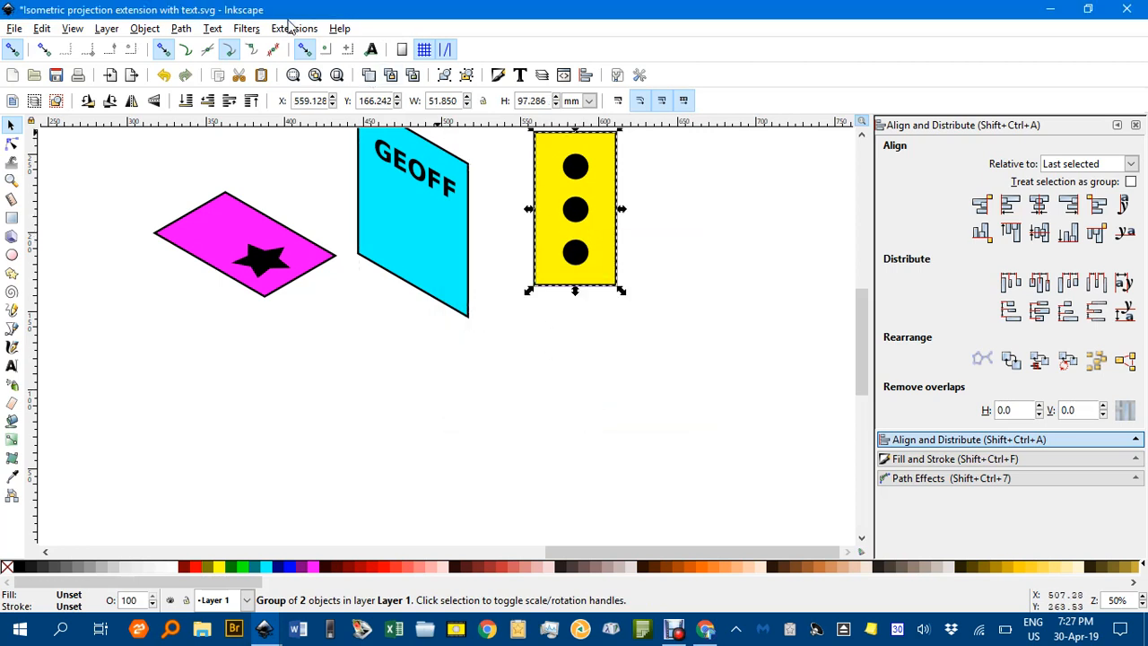
left_click(292, 27)
mouse_move(325, 102)
left_click(542, 103)
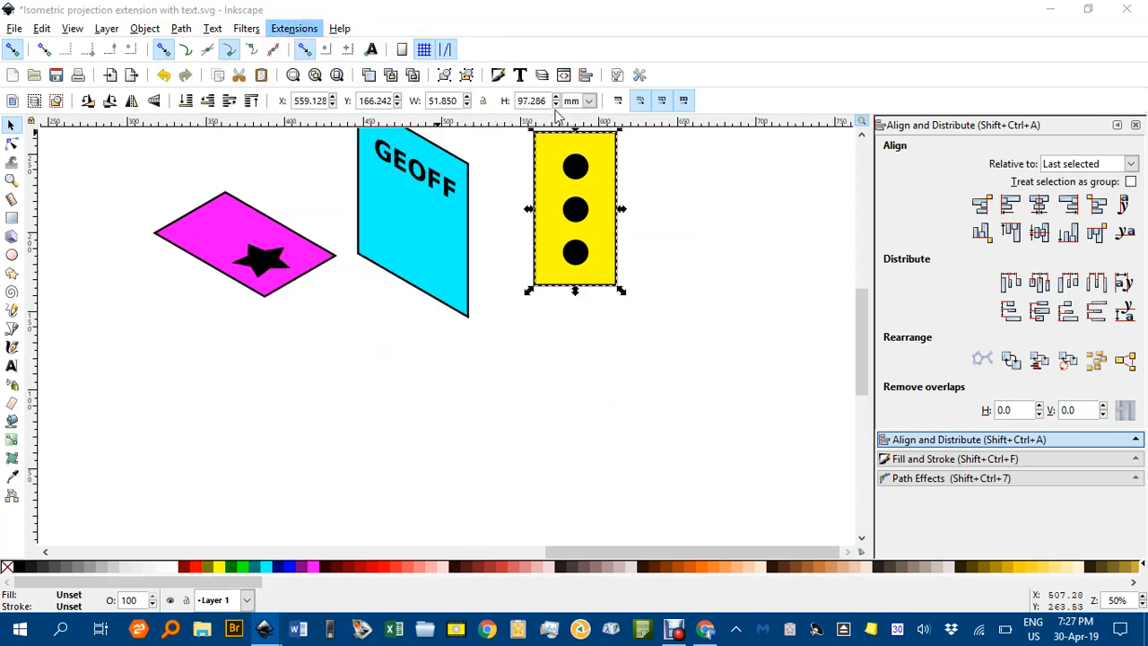
left_click(603, 318)
left_click(667, 403)
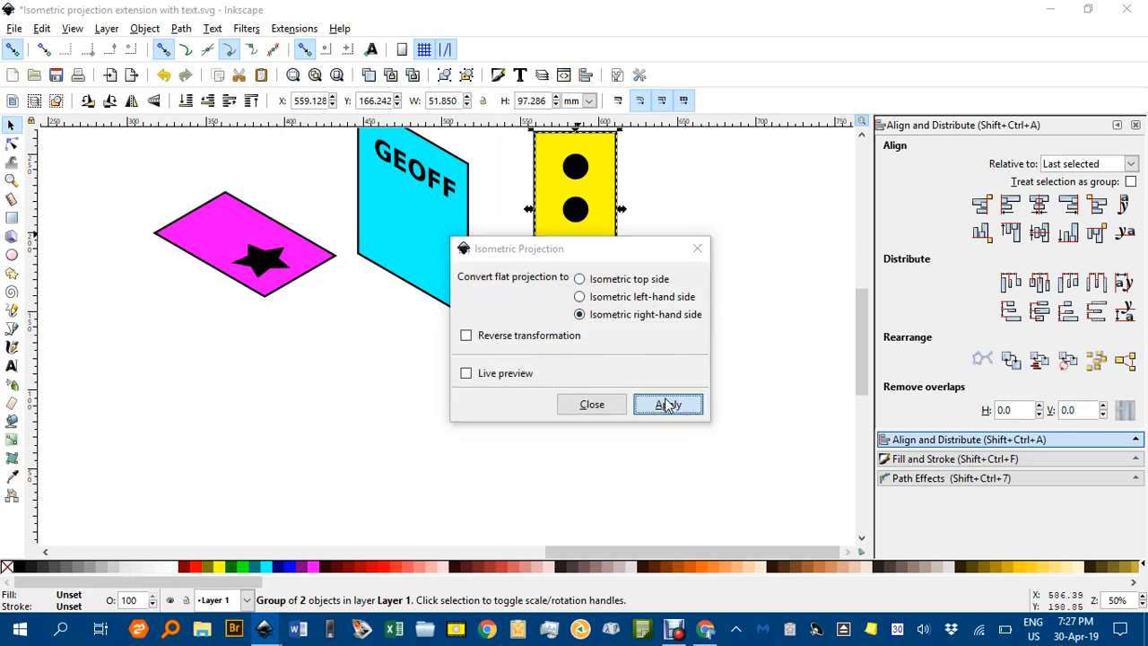
left_click(581, 402)
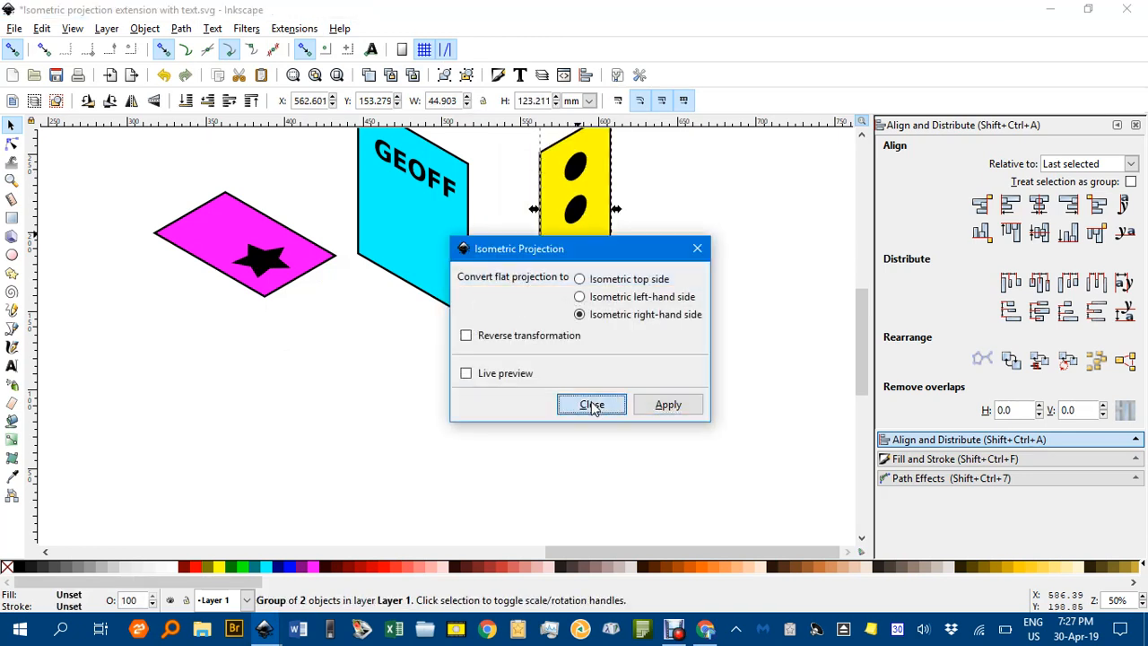
Assemble the box by snapping the cyan and yellow faces corner to corner beneath the magenta top face
left_click_drag(417, 248, 228, 360)
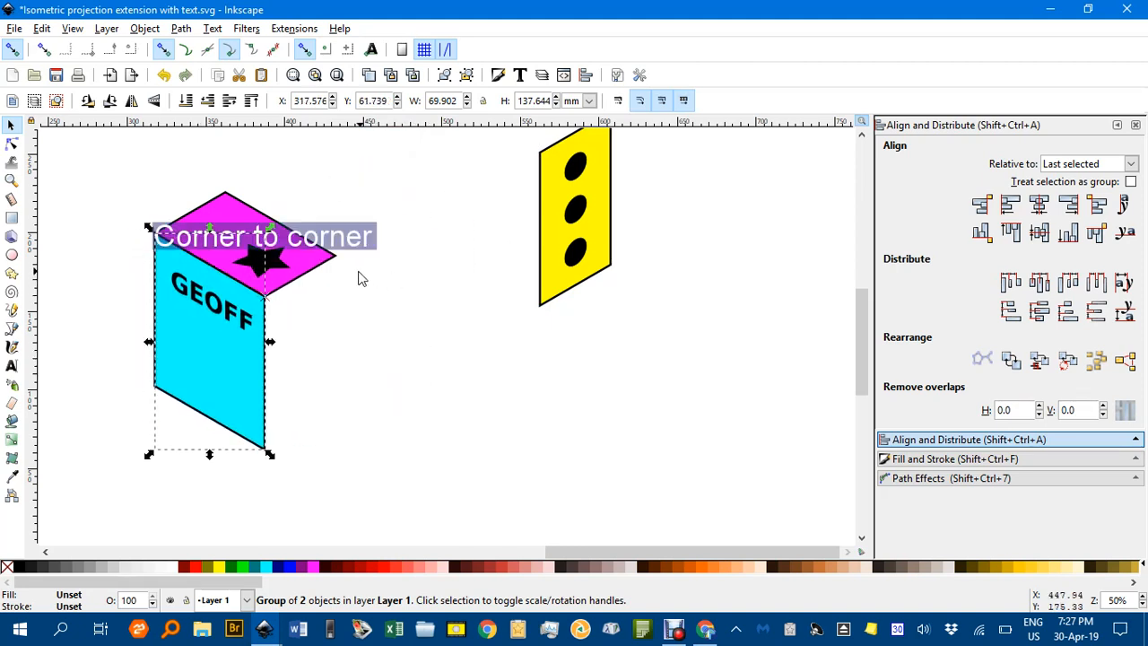
left_click(351, 314)
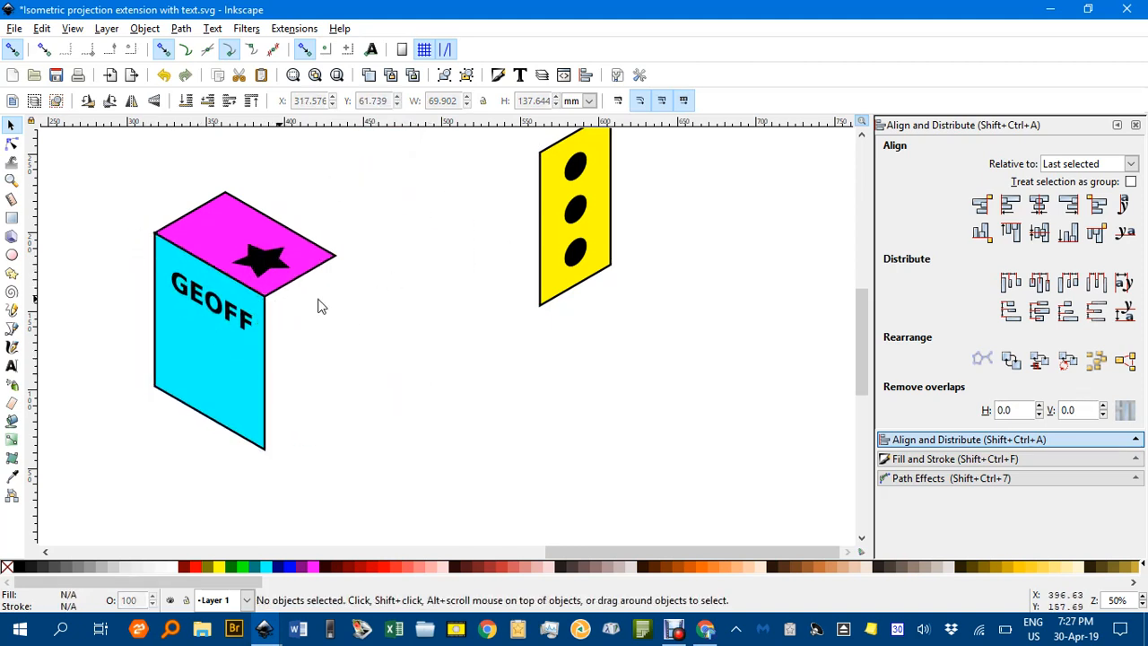
left_click_drag(551, 231, 299, 368)
left_click(356, 351)
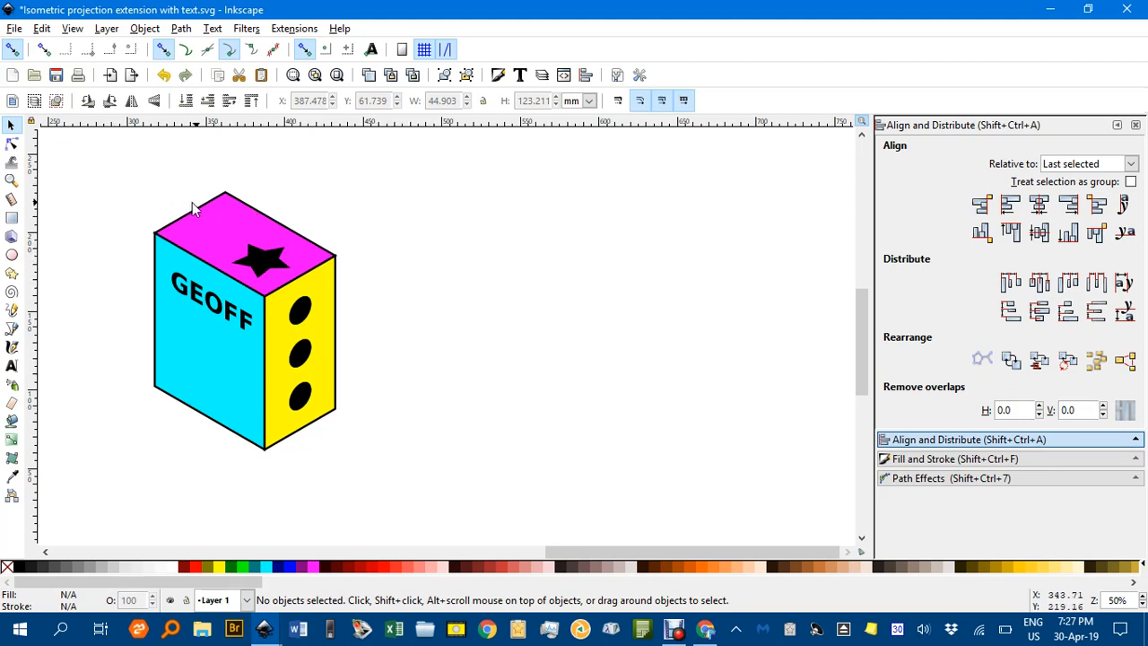
Select all three faces and examine the outline corners where the magenta and yellow faces meet
left_click_drag(87, 158, 435, 500)
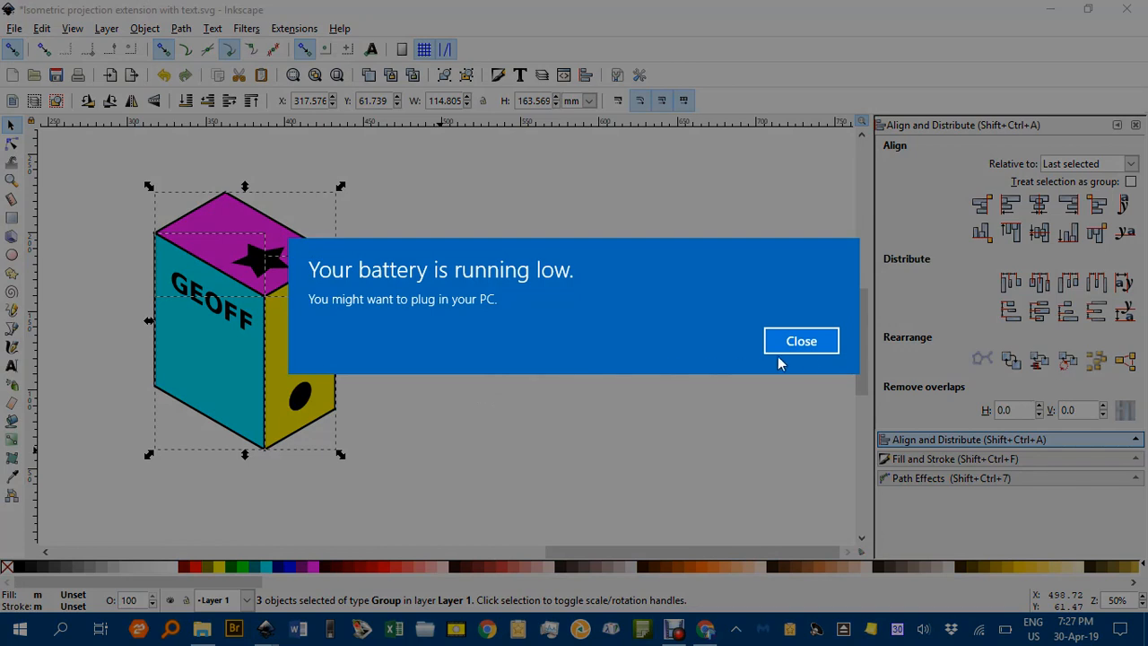
left_click(805, 341)
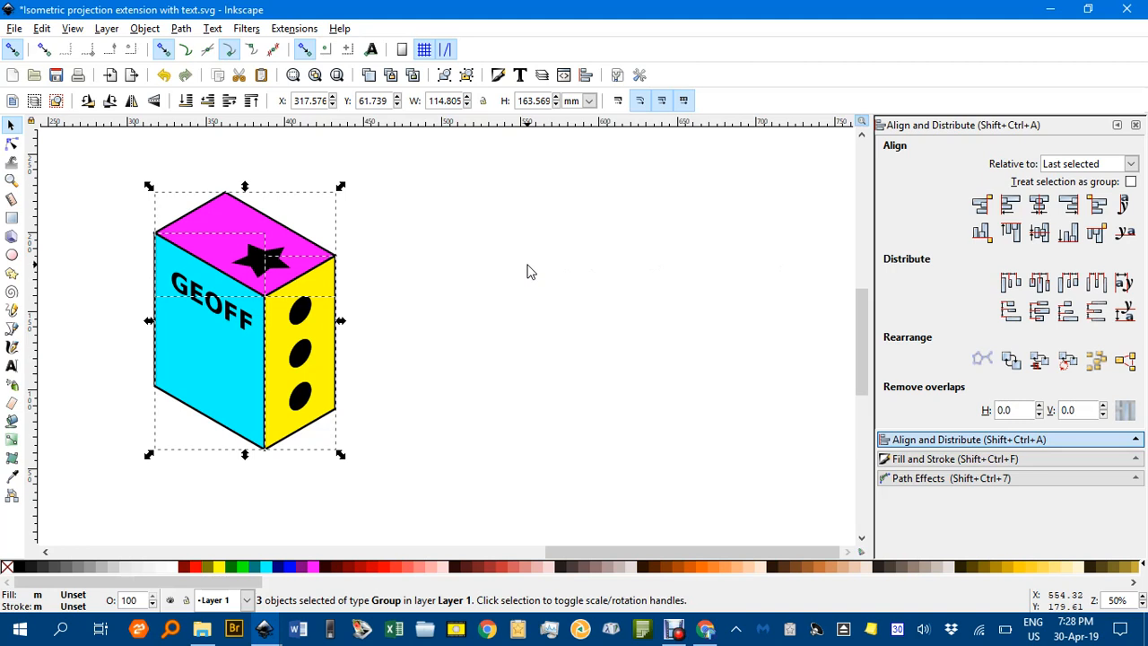
mouse_move(263, 628)
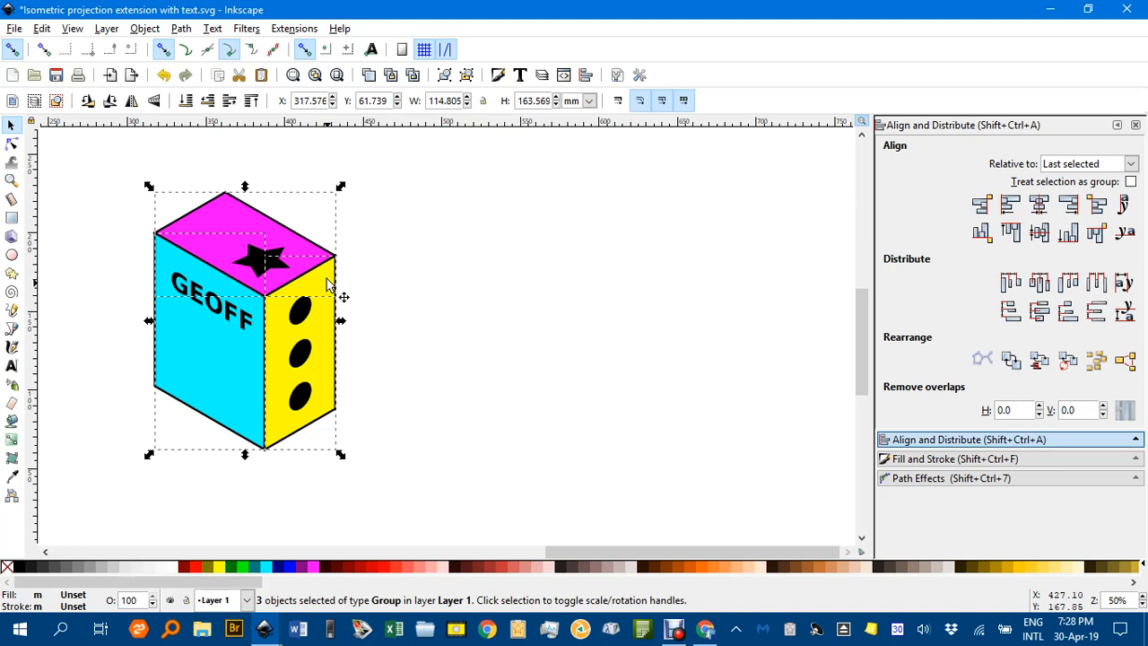
scroll(336, 265, "up", 6, "ctrl")
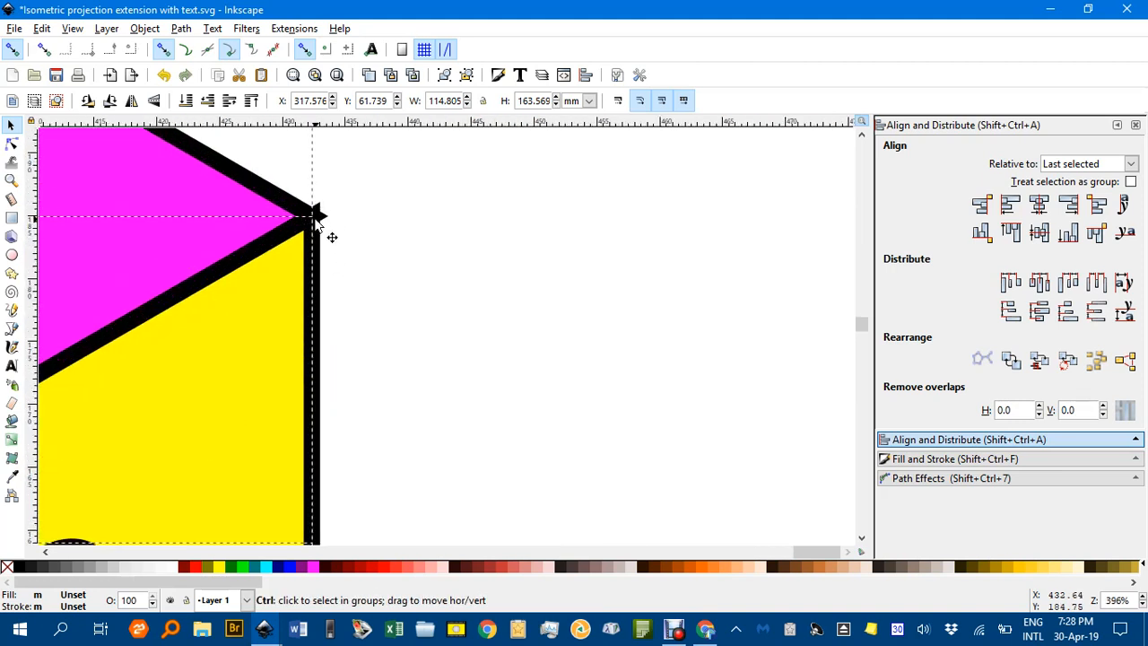
scroll(500, 248, "down", 2, "ctrl")
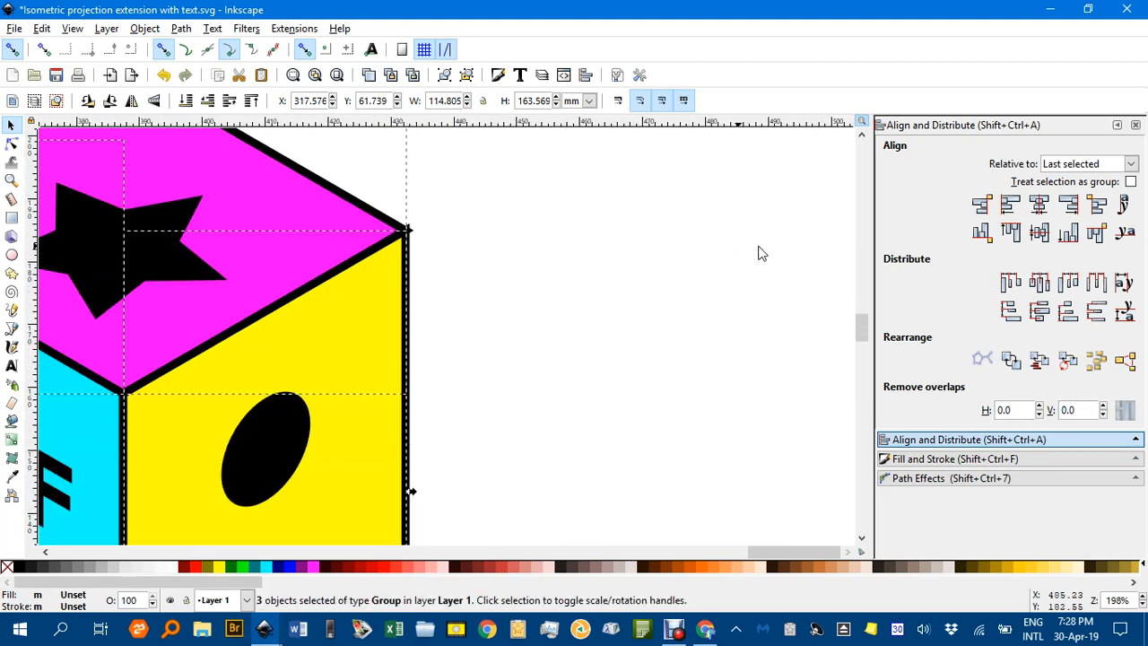
Open the stroke style settings and clear the selection of the box faces
left_click(946, 459)
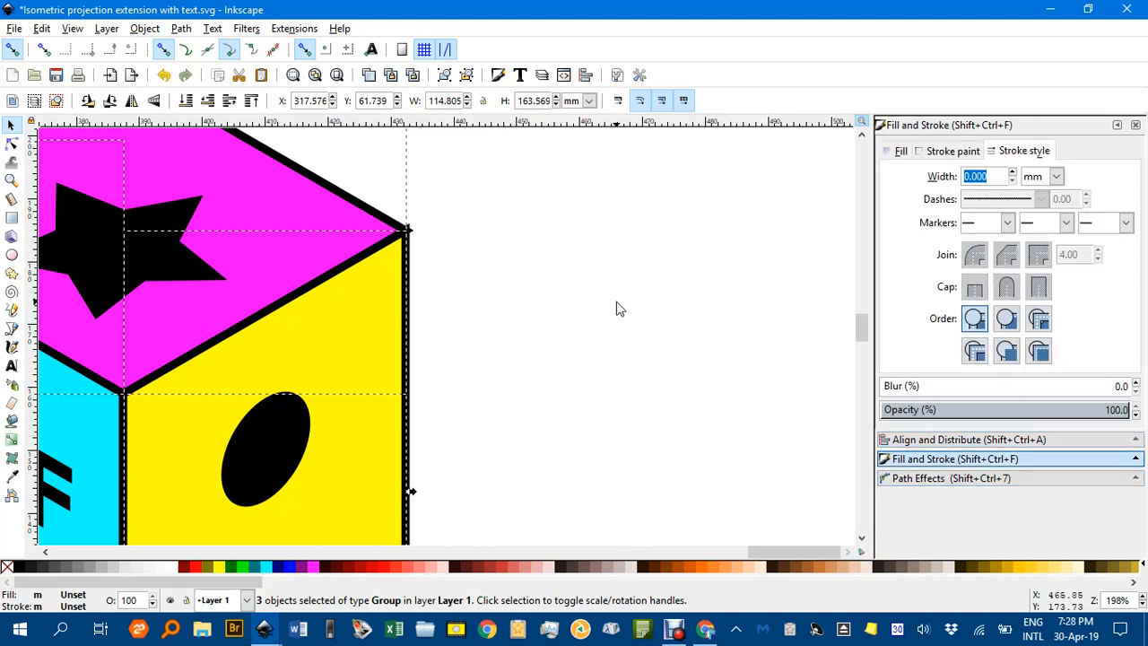
scroll(614, 308, "down", 3, "ctrl")
left_click(613, 338)
left_click(530, 339)
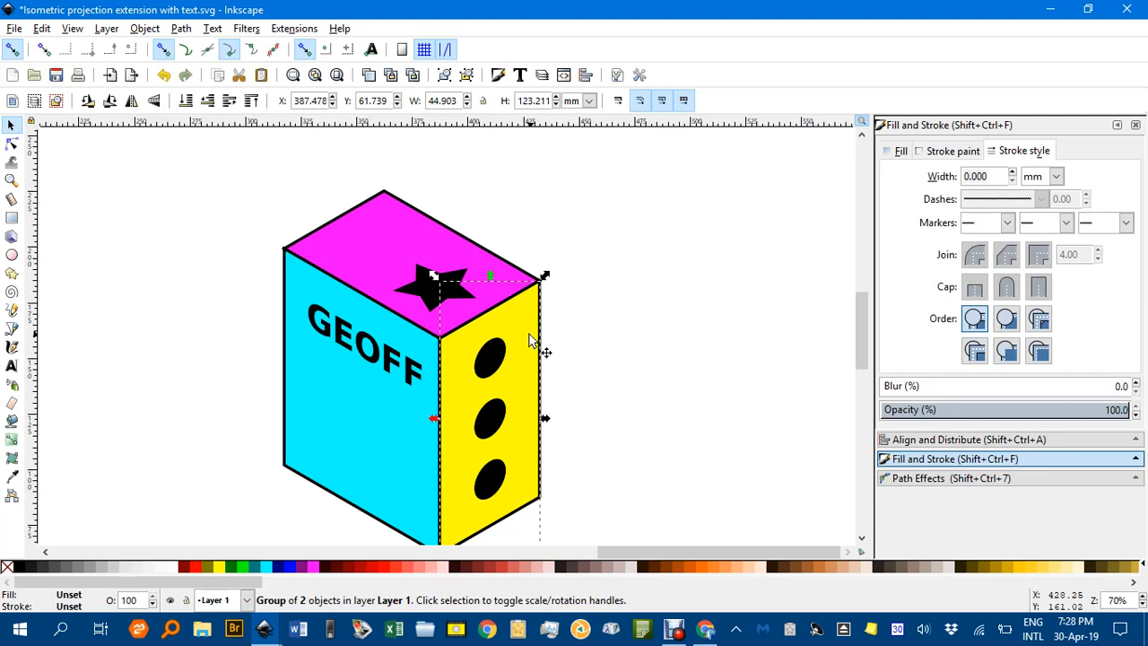
left_click(598, 330)
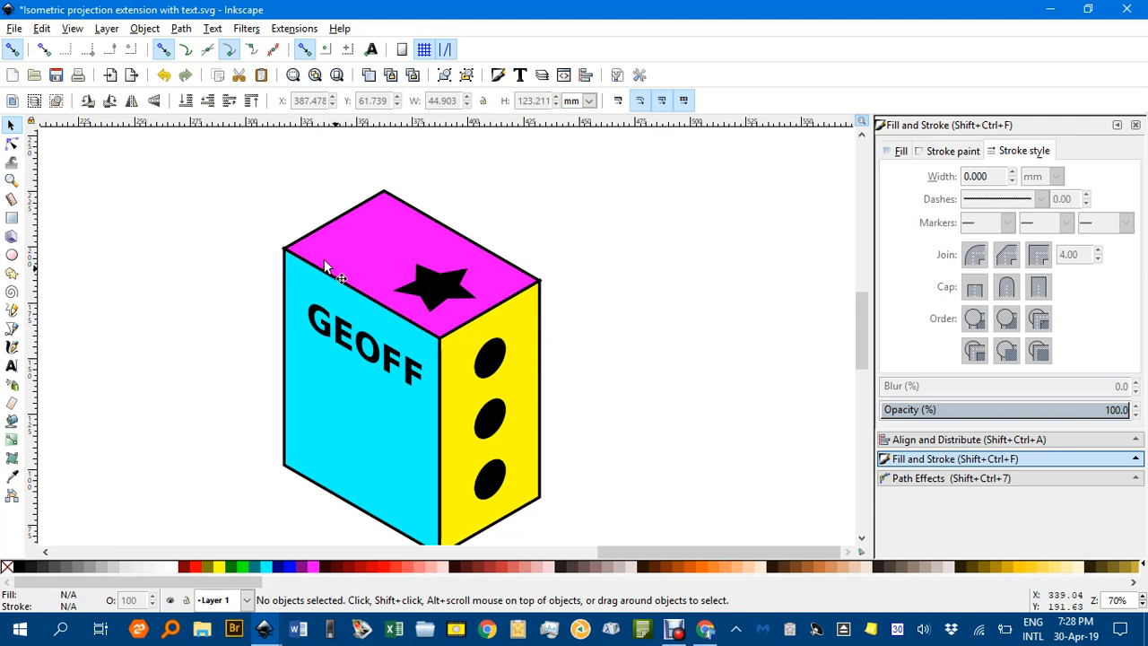
Try to select the background rectangles inside the yellow, magenta and cyan face groups together
left_click_drag(209, 166, 242, 174)
left_click_drag(455, 287, 449, 261)
left_click_drag(229, 146, 210, 311)
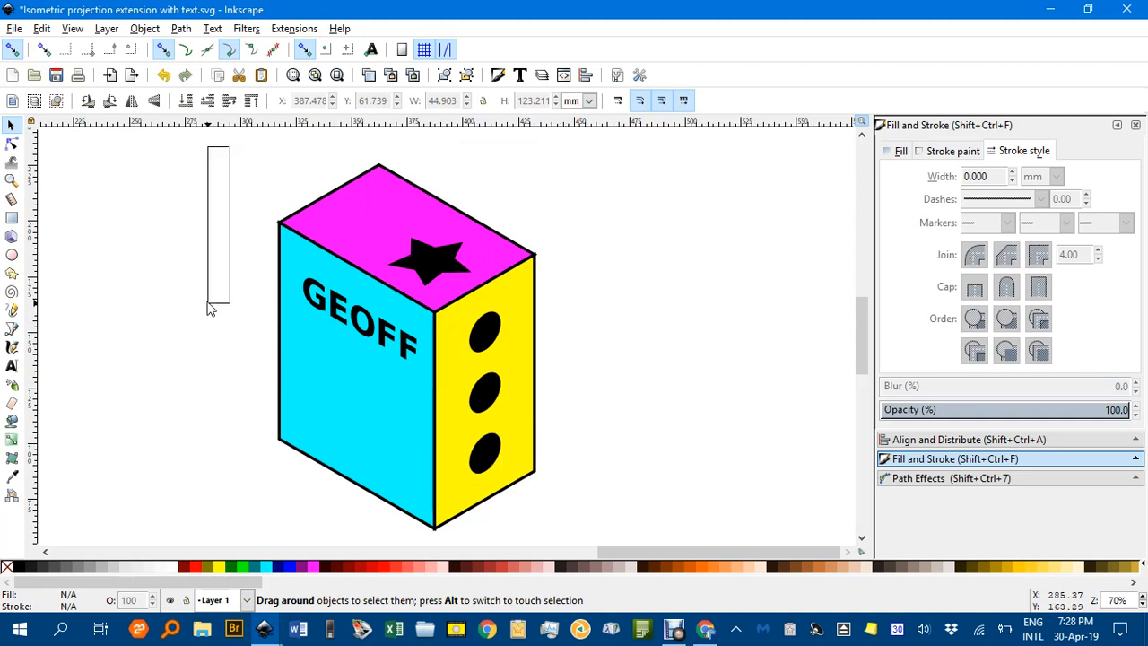
left_click(518, 303)
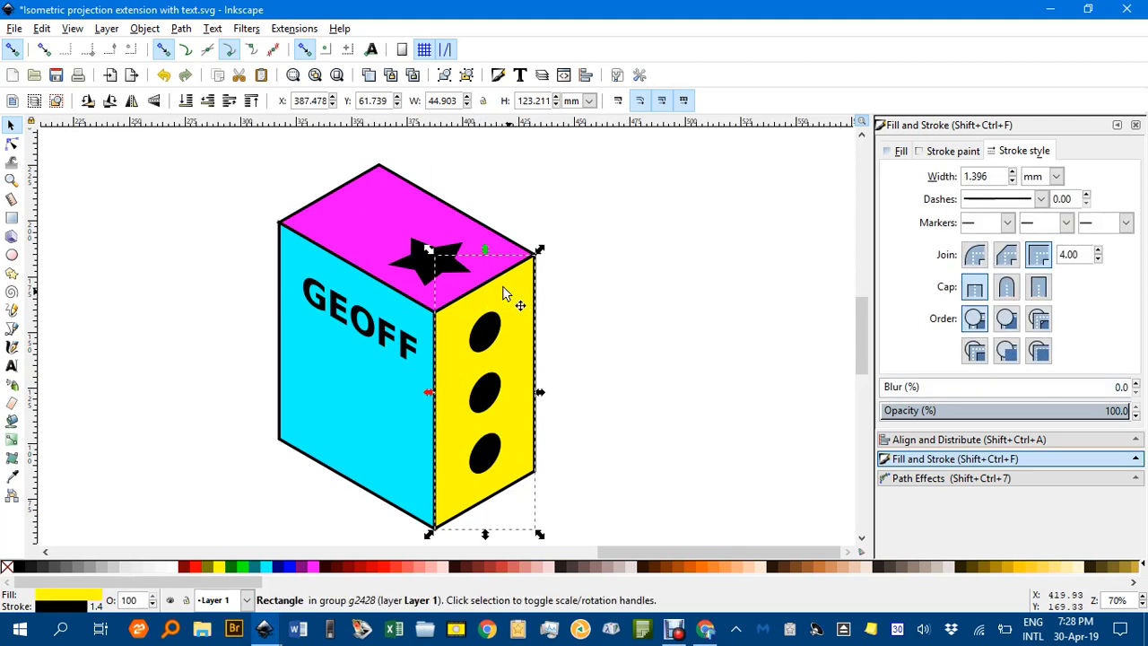
left_click(381, 213, "shift")
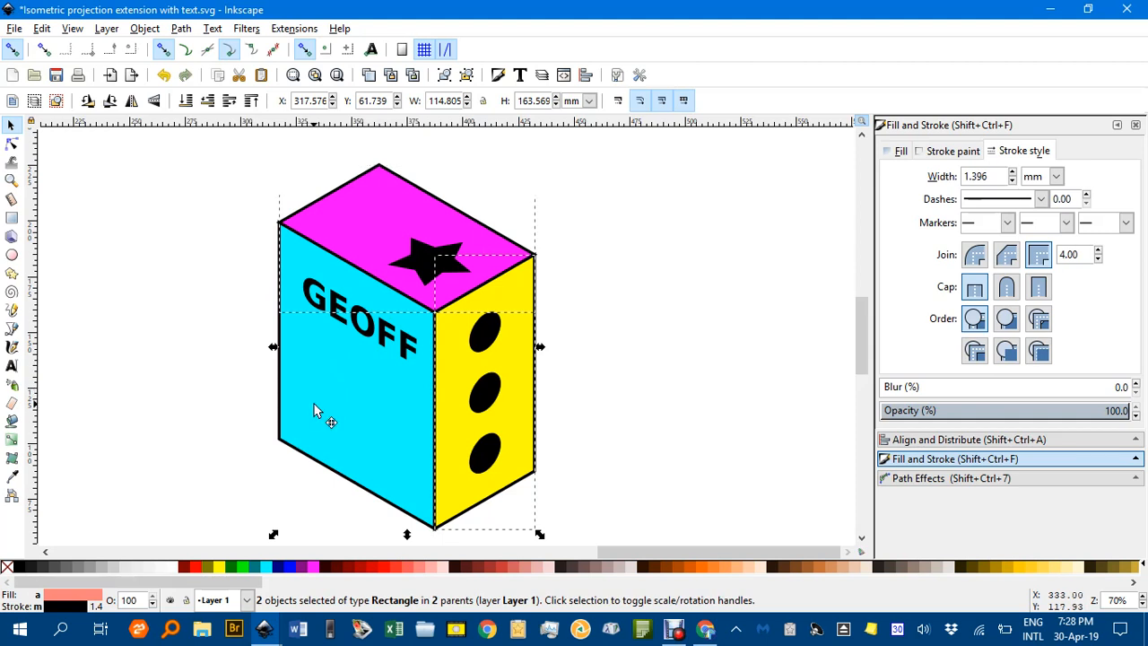
key("ctrl+g")
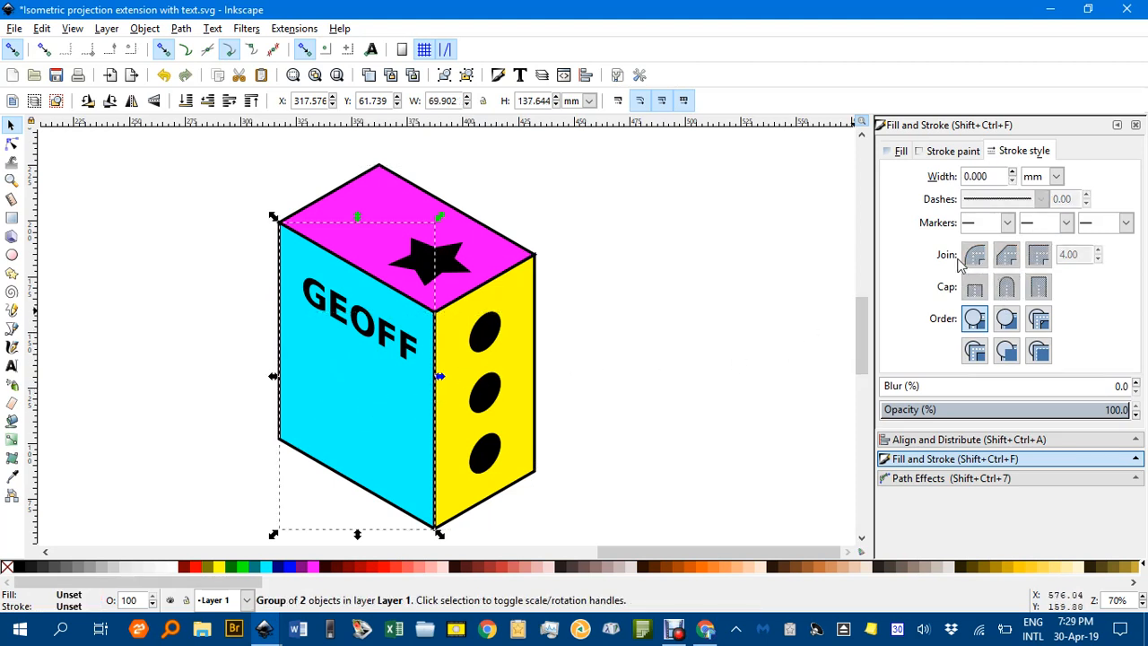
left_click(753, 272)
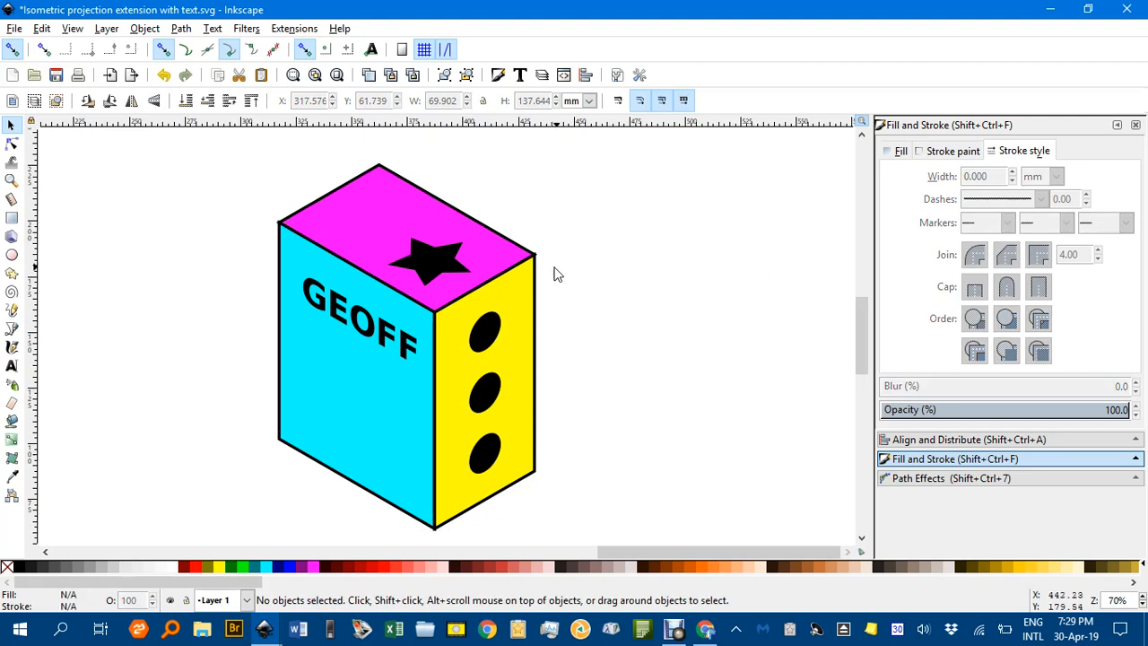
Set the stroke join to bevel on the yellow, magenta and cyan background rectangles, selecting each one inside its group
left_click(530, 307, "ctrl")
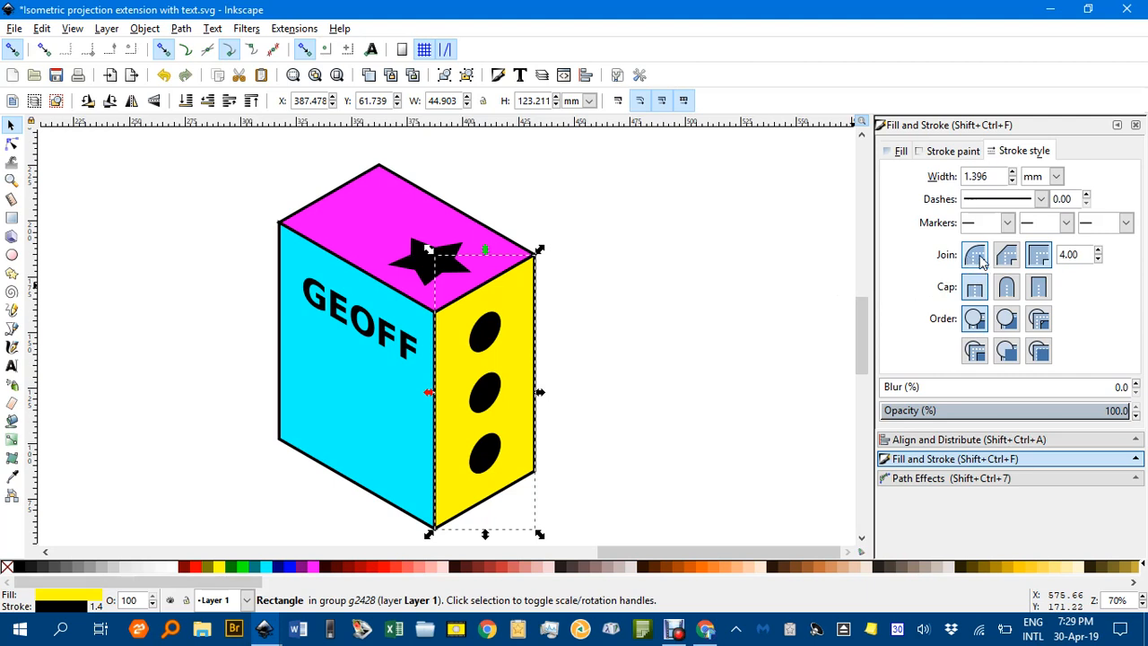
left_click(1015, 265)
left_click(1009, 260)
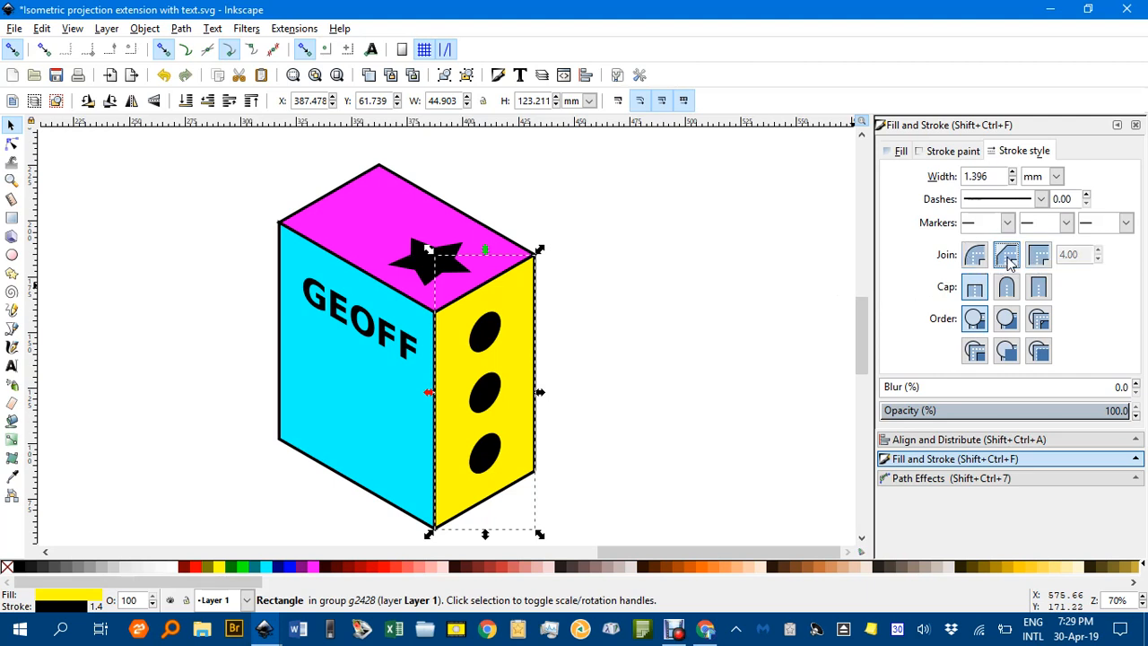
left_click(366, 211, "ctrl")
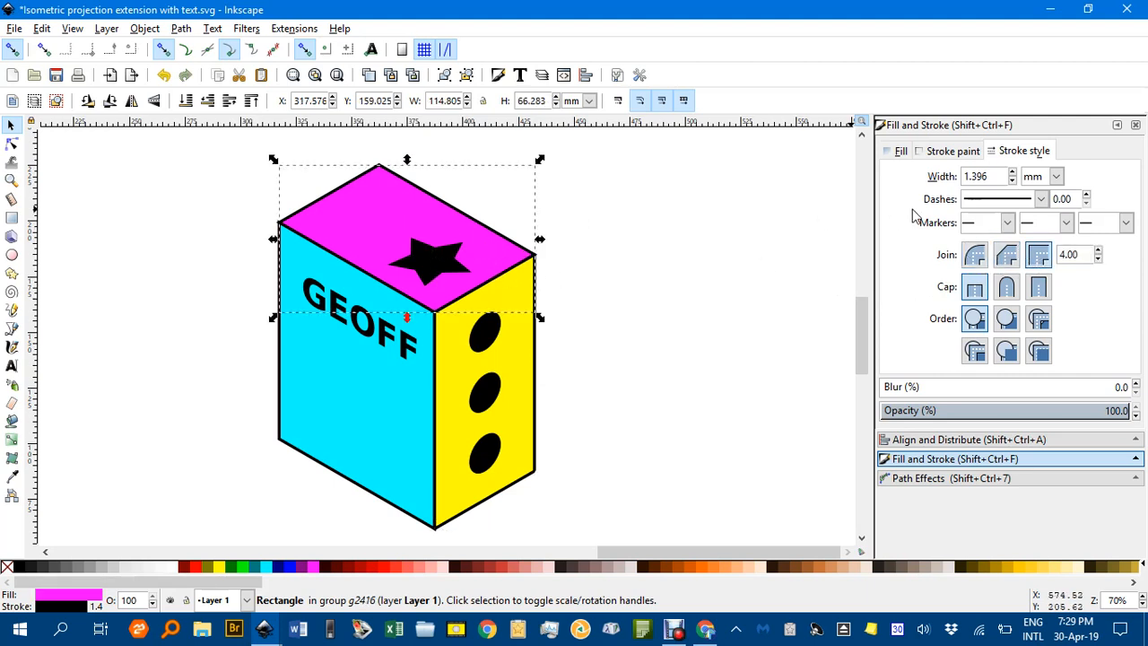
left_click(368, 410, "ctrl")
left_click(1006, 255)
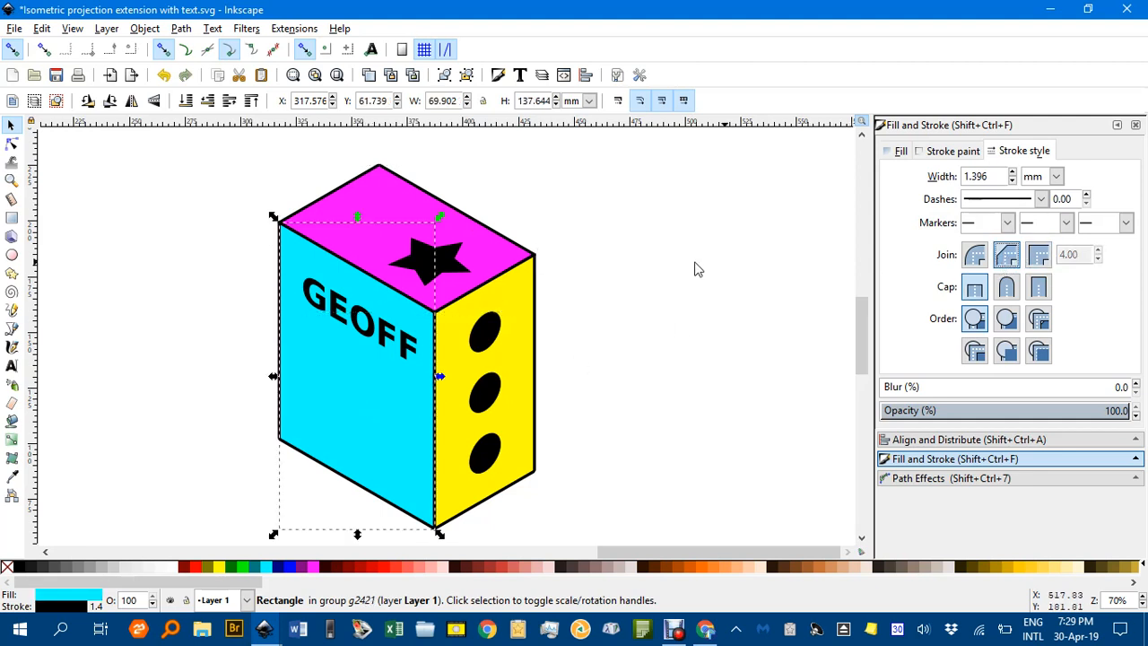
Examine the bevelled outline corner between the magenta and yellow faces, and review the whole box with nothing selected
scroll(552, 272, "up", 4)
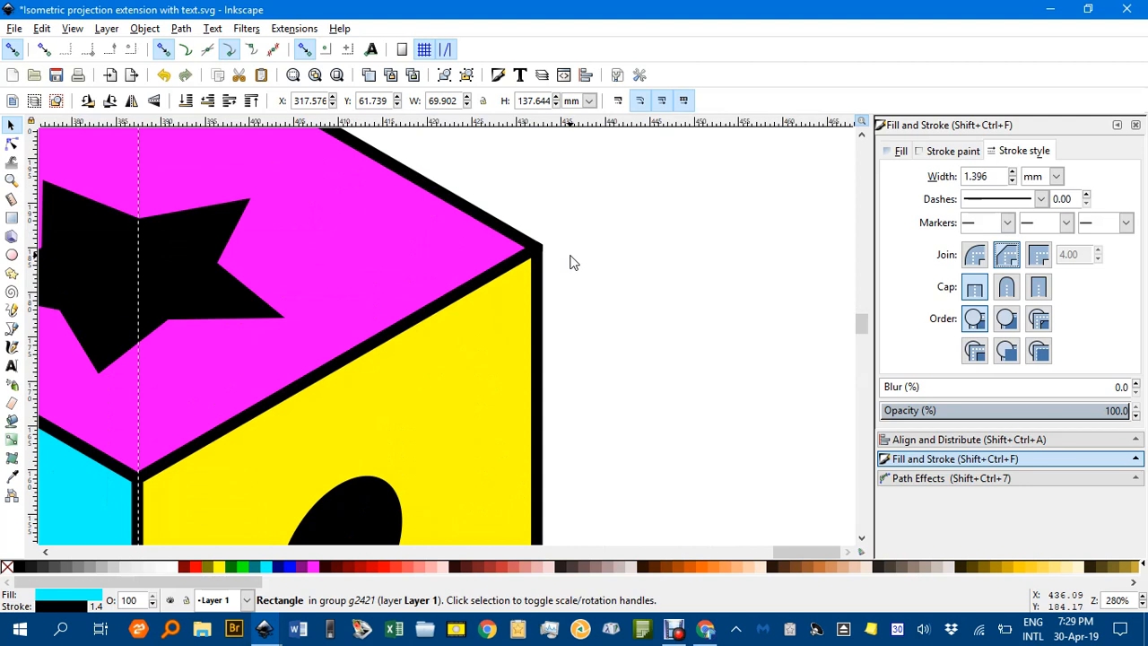
scroll(575, 260, "down", 4)
left_click(642, 288)
left_click_drag(700, 303, 686, 297)
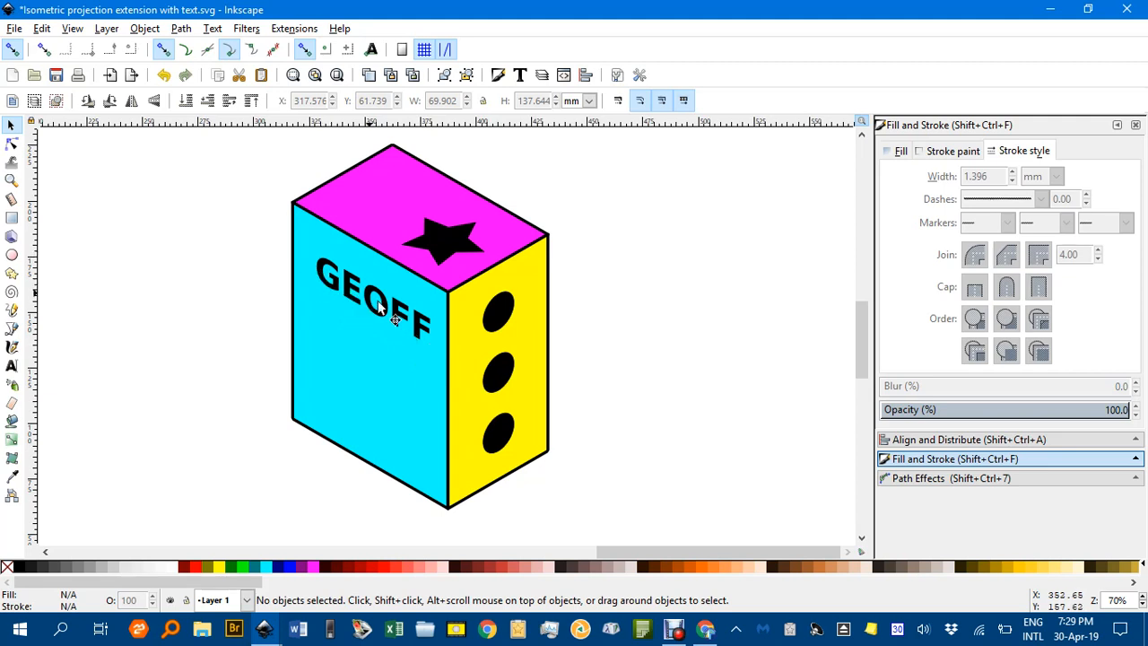
scroll(431, 332, "down", 2)
scroll(413, 301, "up", 2)
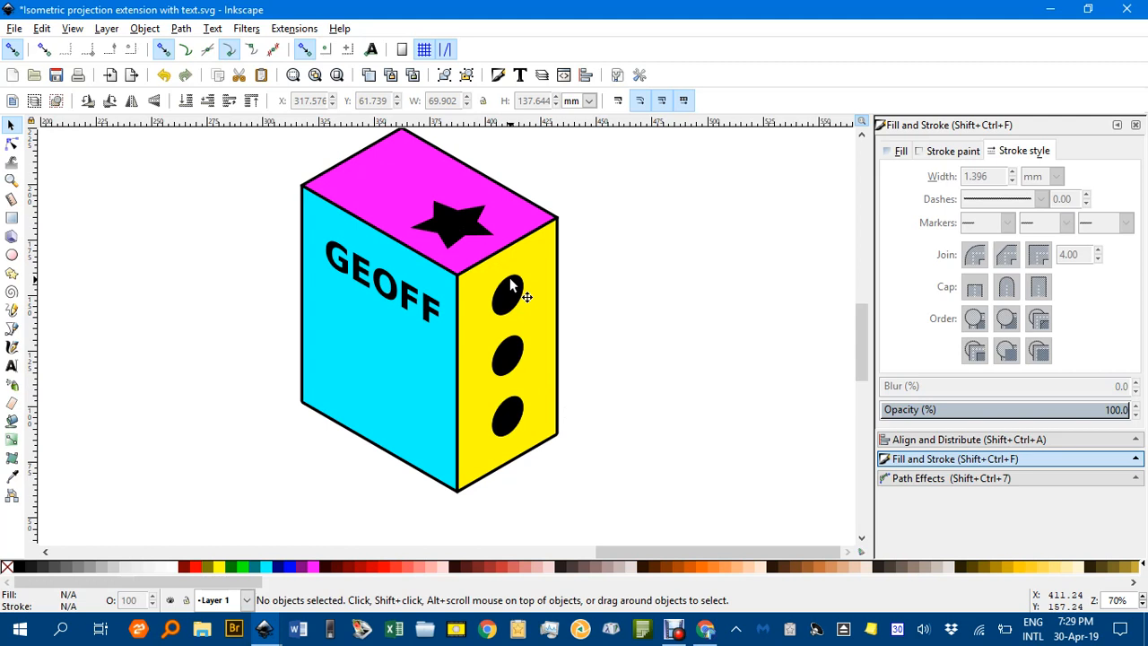
scroll(537, 305, "up", 1)
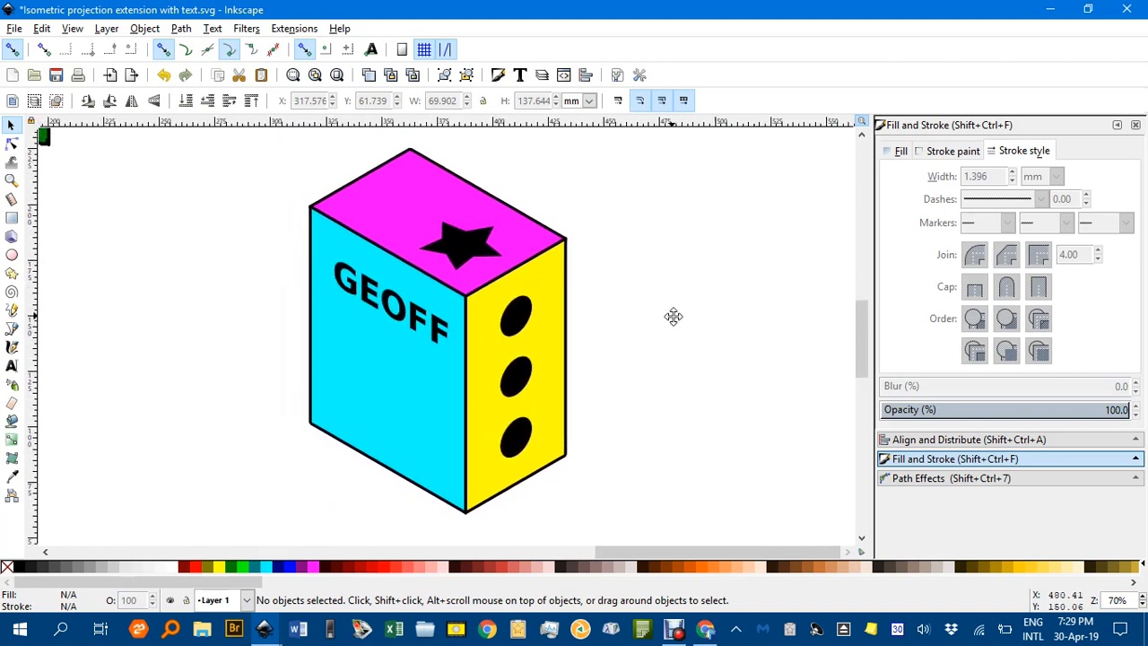
left_click_drag(668, 310, 618, 311)
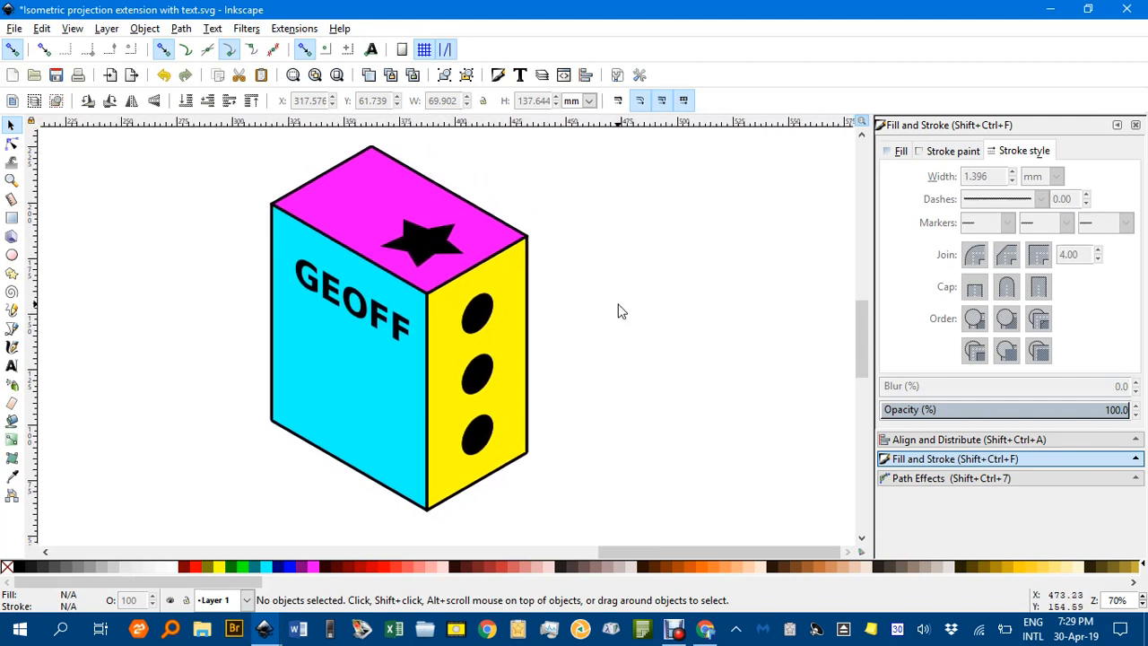